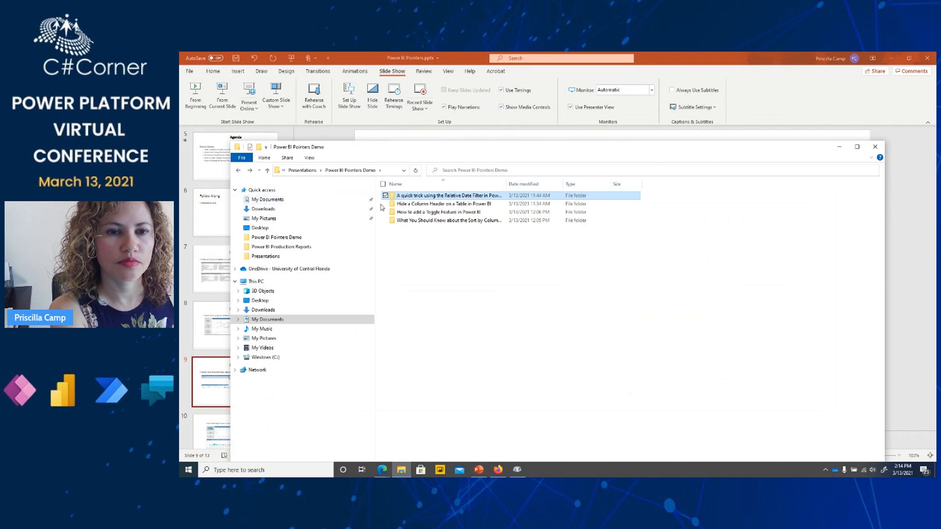
# - Open the Request Management Report Demo file from the folder about the Sort by Column setting and minimize the file window
pyautogui.doubleClick(429, 221)
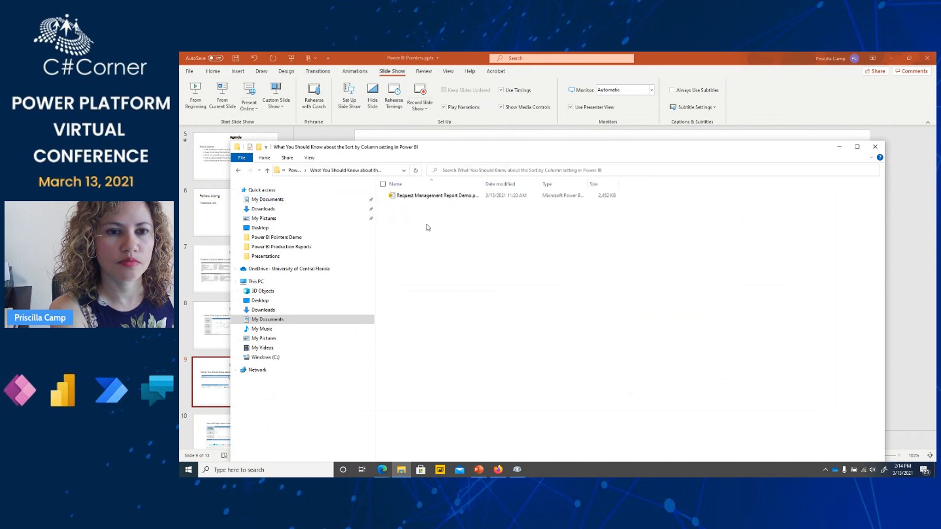
pyautogui.click(426, 196)
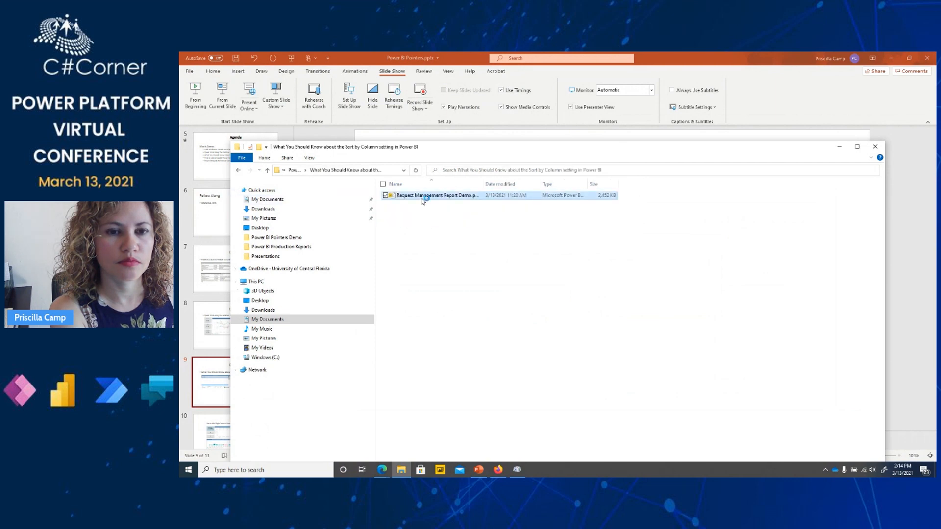
pyautogui.click(839, 147)
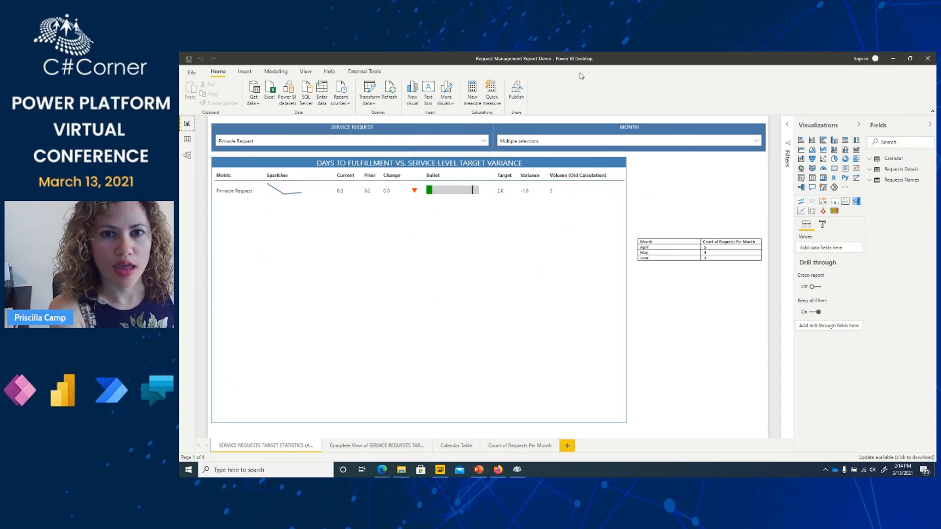
# - Inspect the target variance visual and the choices offered by the Service Request and Month slicers
pyautogui.click(521, 160)
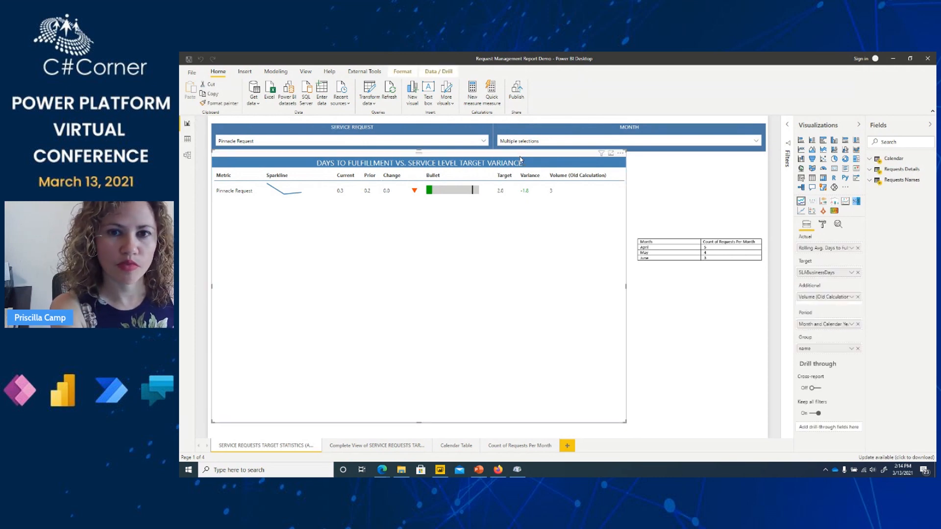
pyautogui.click(629, 172)
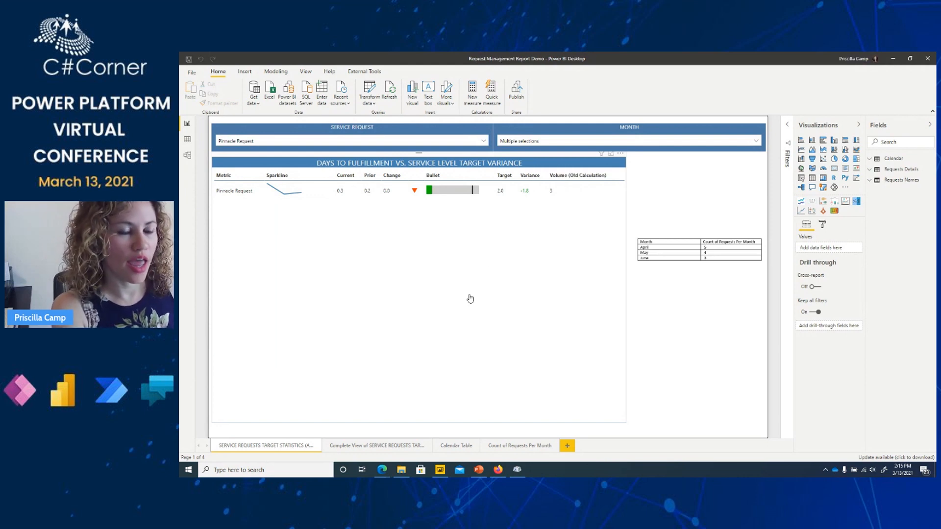
pyautogui.click(382, 145)
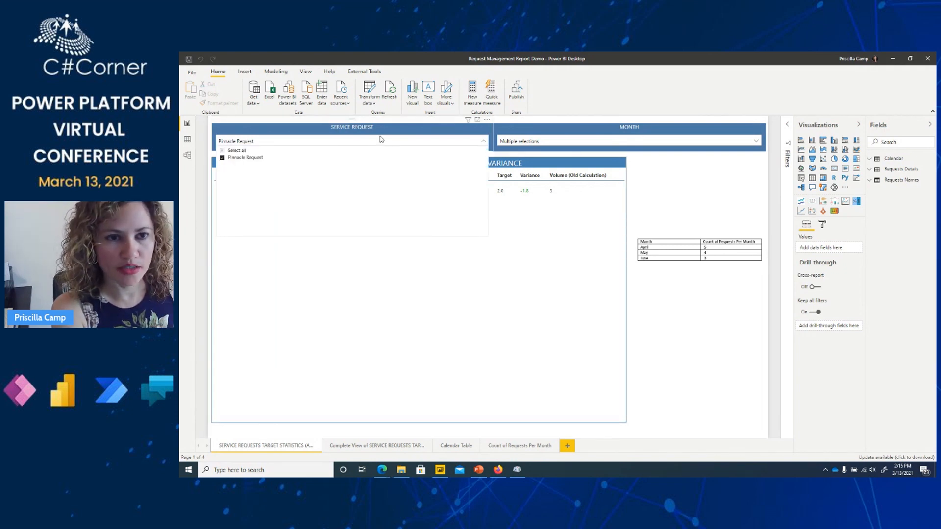
pyautogui.click(382, 141)
pyautogui.click(522, 143)
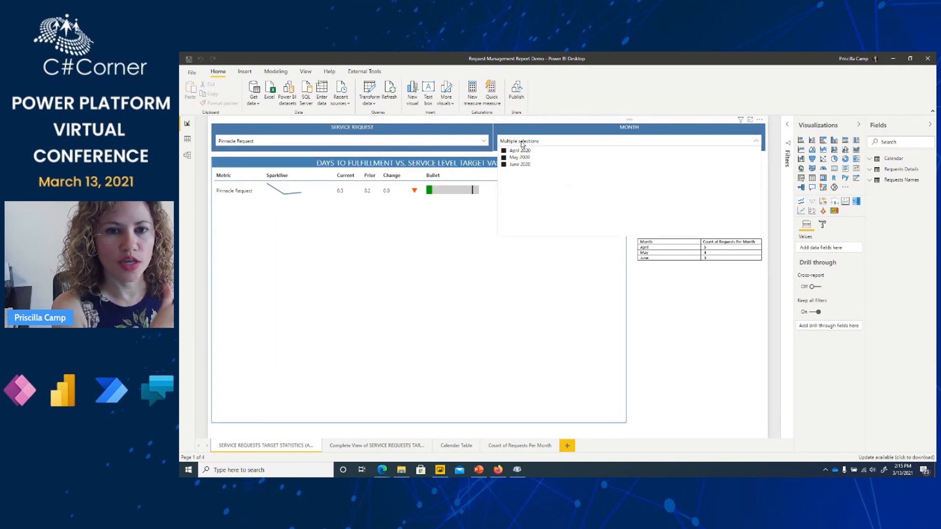
pyautogui.click(516, 131)
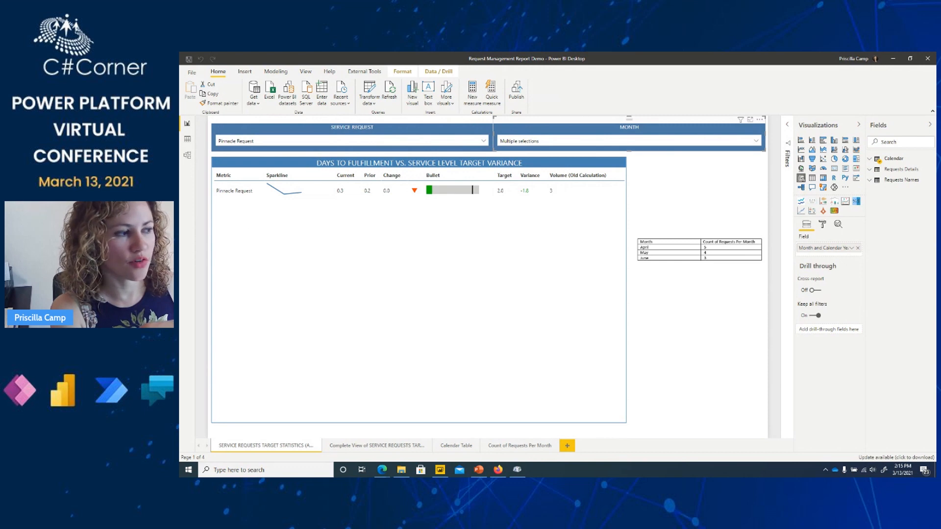
# - Switch to the blog article in Firefox to read its request and calendar tables, then return to the Power BI report
pyautogui.hotkey('alt', 'Tab')
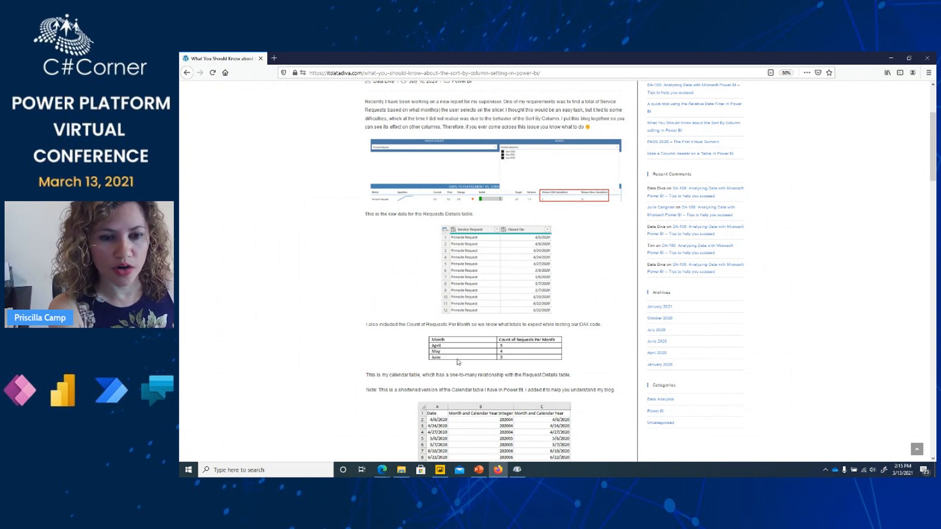
pyautogui.moveTo(625, 54); pyautogui.dragTo(179, 161)
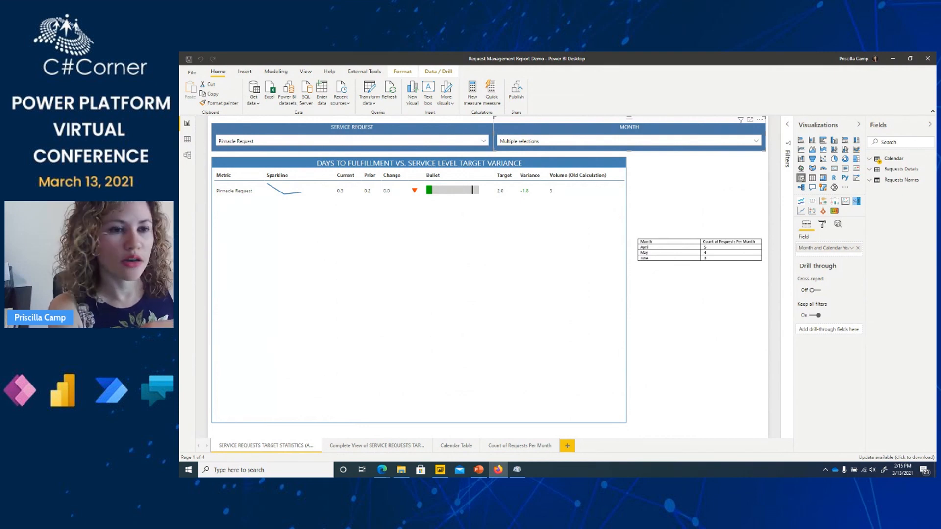
pyautogui.moveTo(180, 161); pyautogui.dragTo(422, 53)
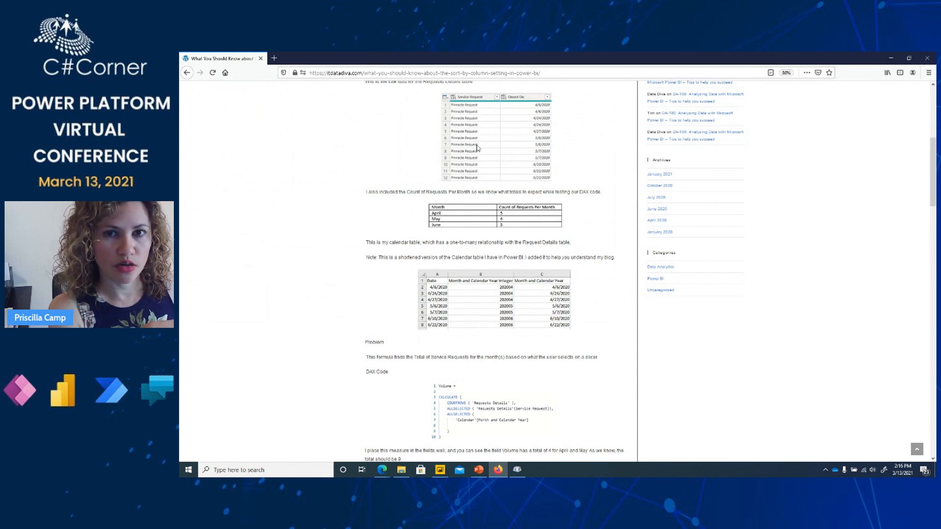
pyautogui.moveTo(495, 55); pyautogui.dragTo(180, 117)
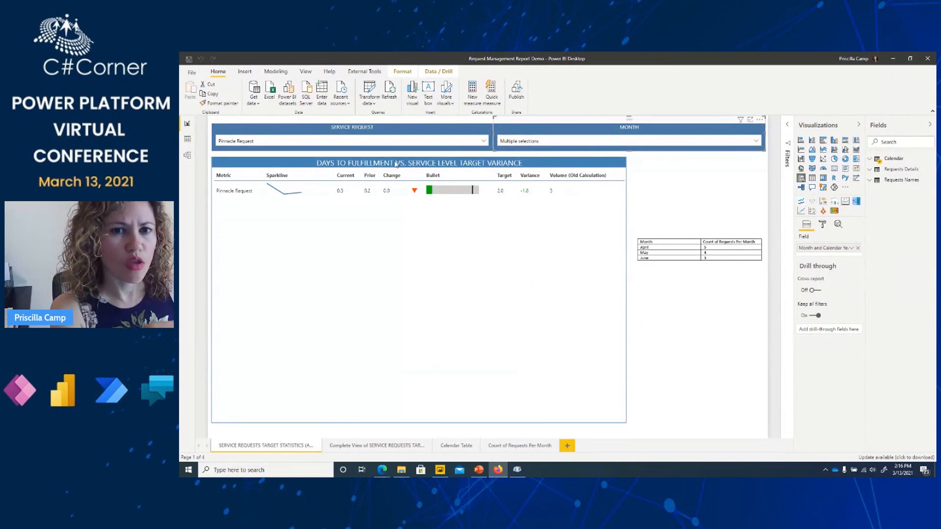
# - Filter the report's Month slicer to April 2020 only
pyautogui.click(756, 142)
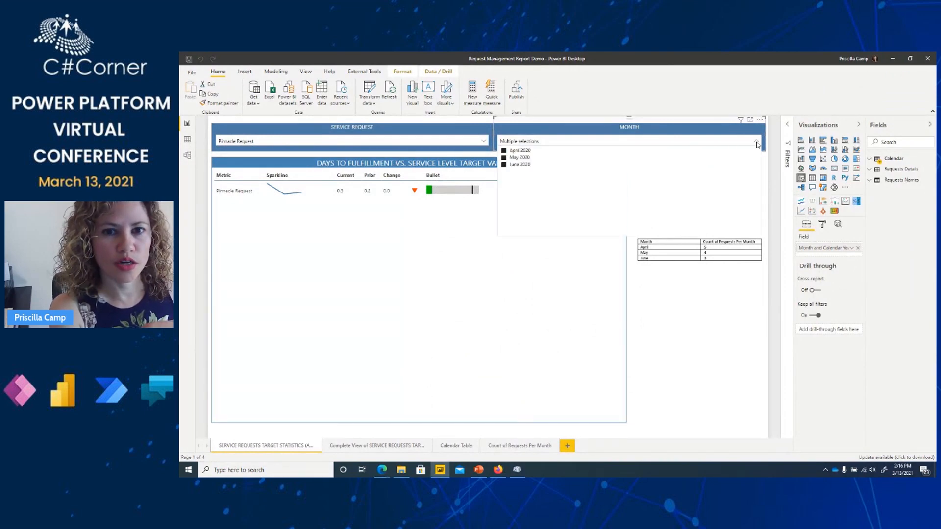
pyautogui.click(503, 166)
pyautogui.click(503, 165)
pyautogui.click(503, 150)
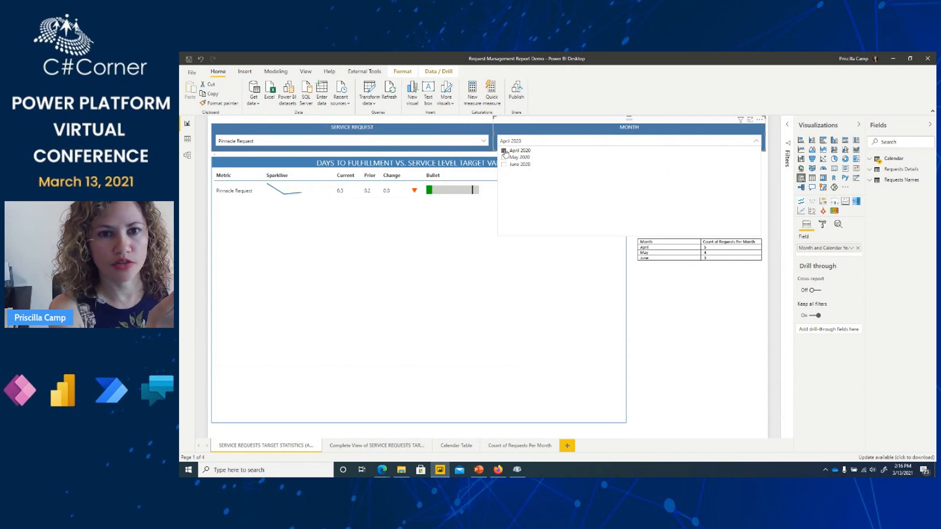
pyautogui.click(562, 136)
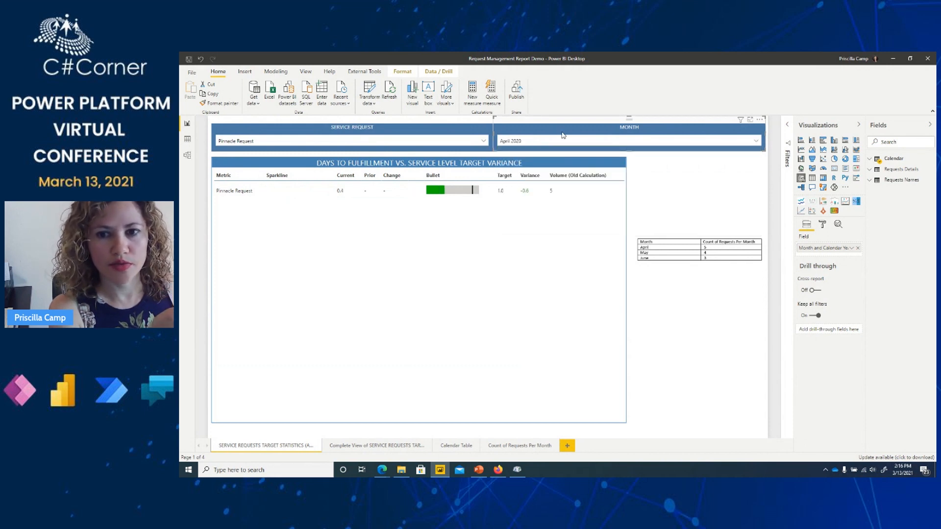
# - Add May 2020 to the April 2020 selection in the Month slicer
pyautogui.click(553, 141)
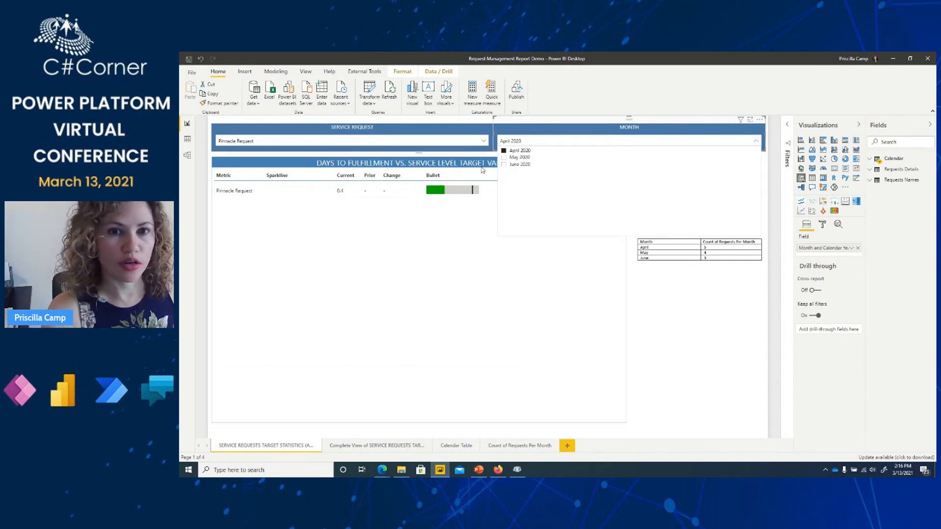
pyautogui.keyDown('ctrl'); pyautogui.click(504, 157); pyautogui.keyUp('ctrl')
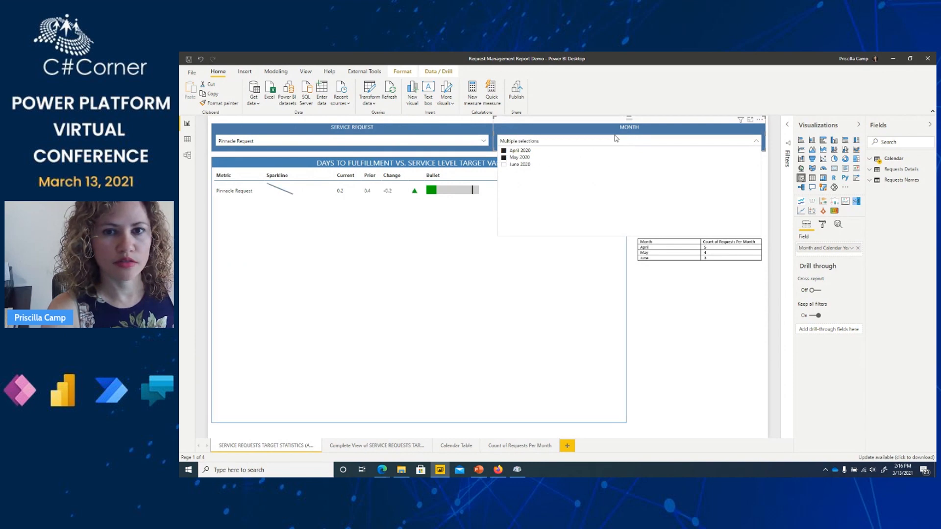
pyautogui.click(658, 129)
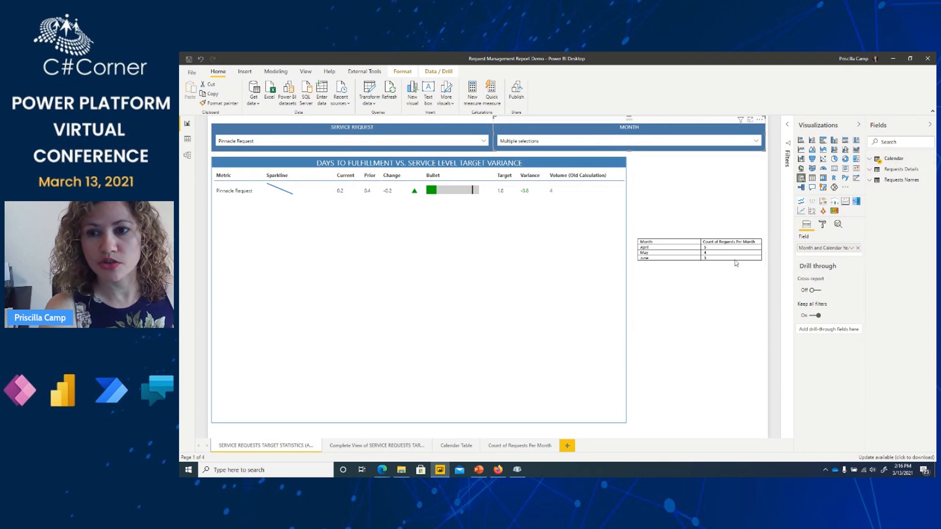
# - Examine the DAX formula of the Volume old measure in the Requests Details table
pyautogui.click(572, 160)
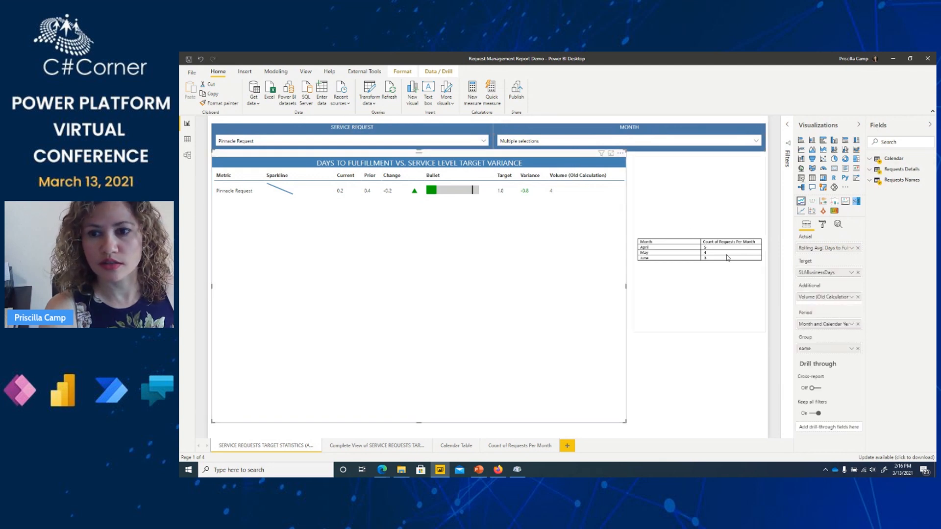
pyautogui.click(871, 181)
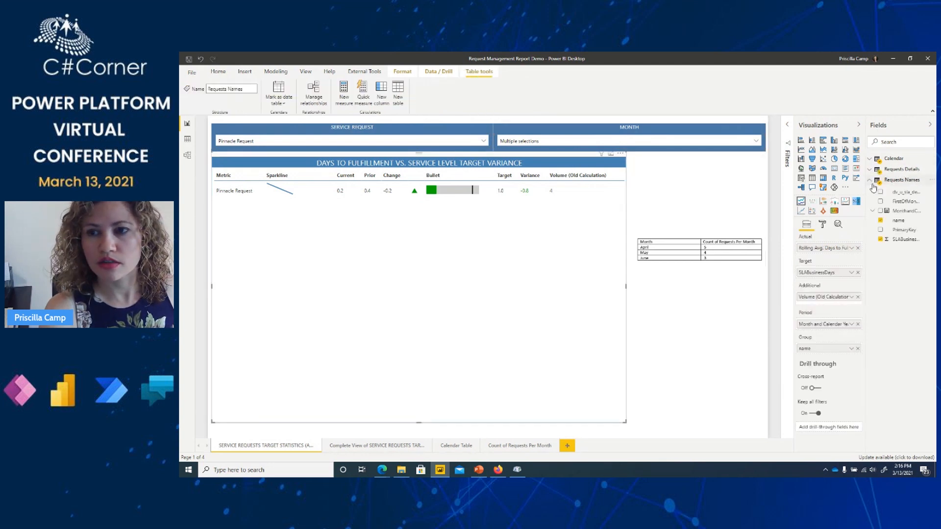
pyautogui.click(870, 180)
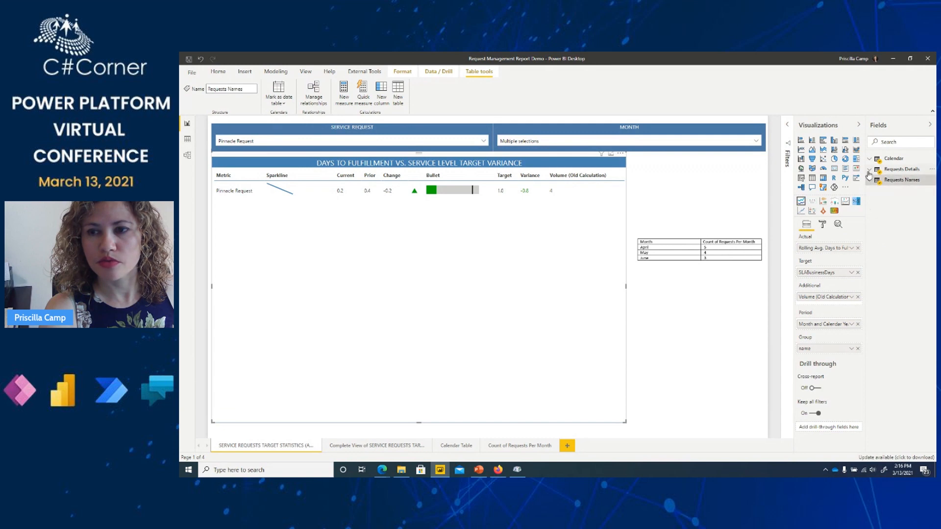
pyautogui.click(869, 170)
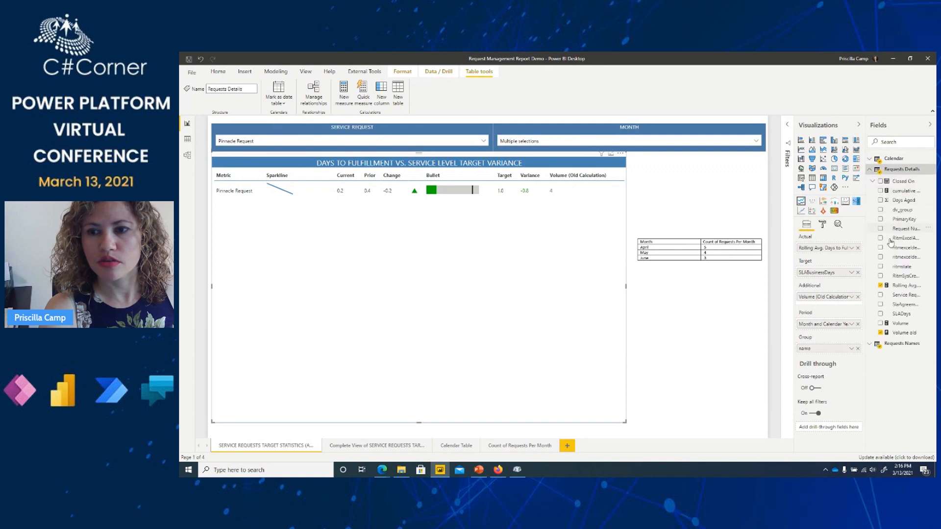
pyautogui.click(903, 333)
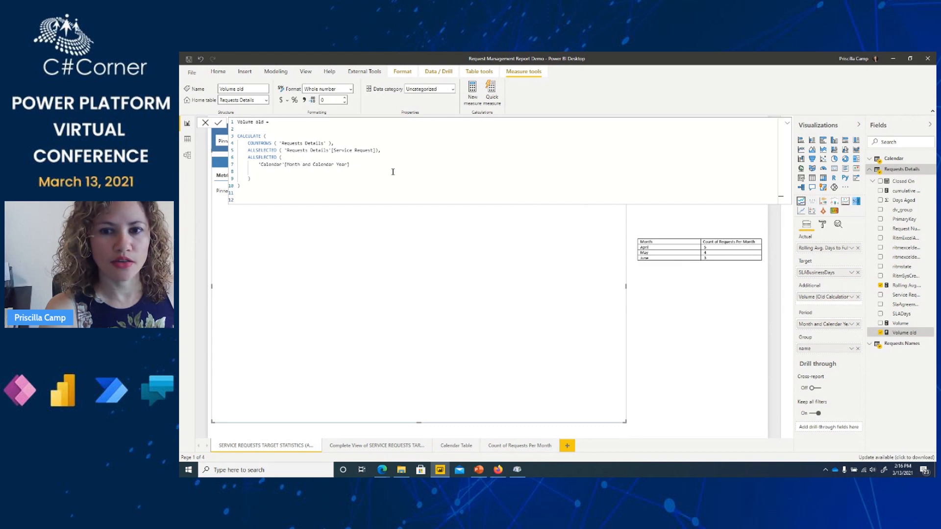
pyautogui.click(787, 123)
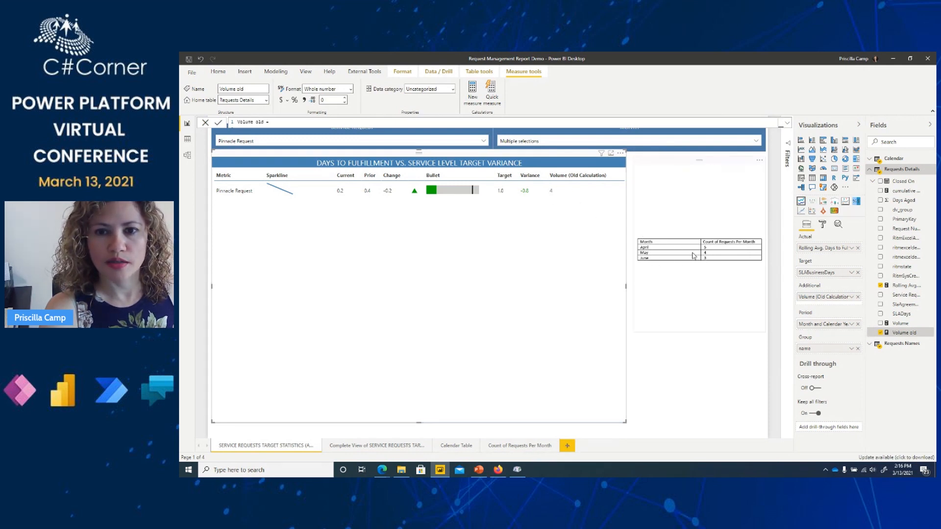
# - Add June 2020 to the Month slicer's selection and review the selected months
pyautogui.click(557, 145)
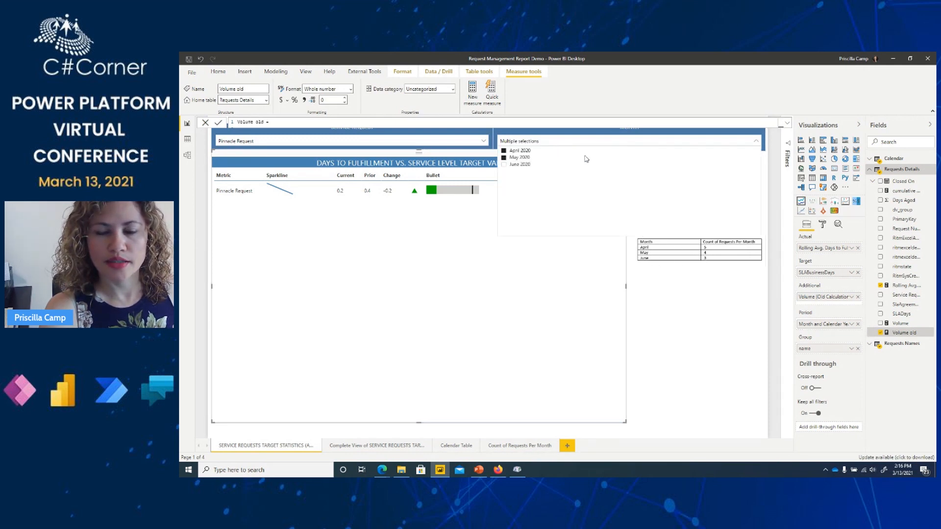
pyautogui.click(735, 274)
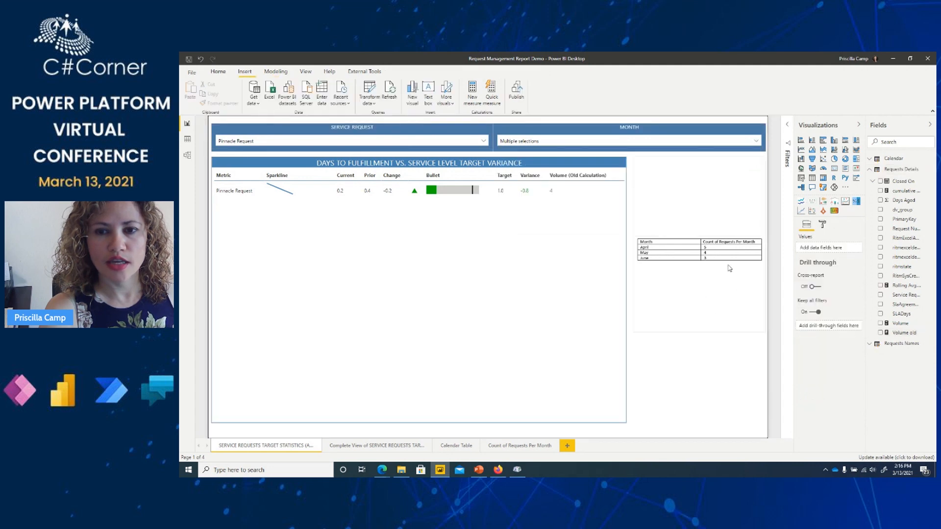
pyautogui.click(748, 142)
pyautogui.click(503, 166)
pyautogui.click(756, 142)
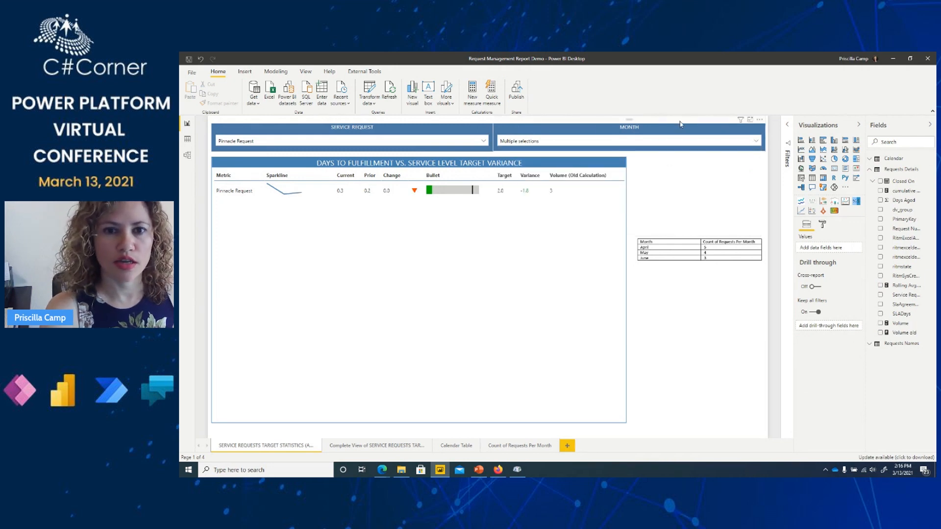
pyautogui.click(536, 142)
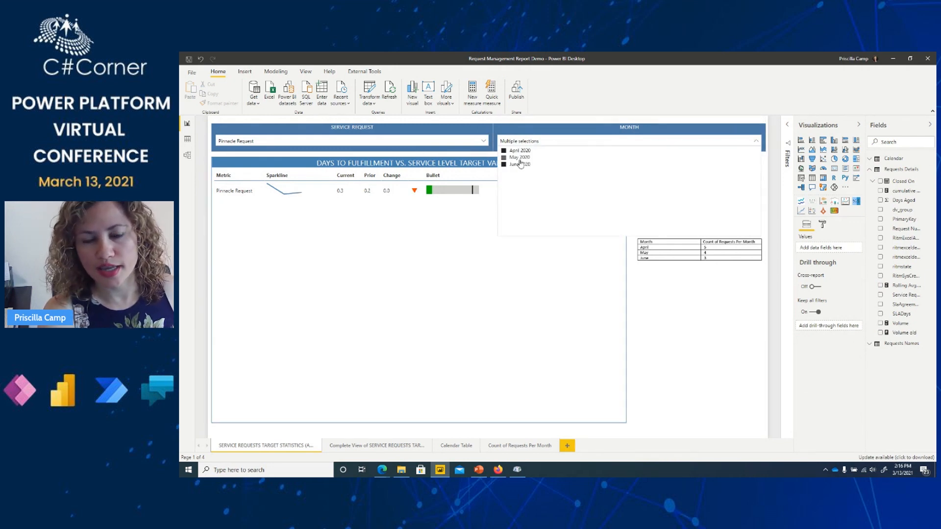
pyautogui.click(524, 275)
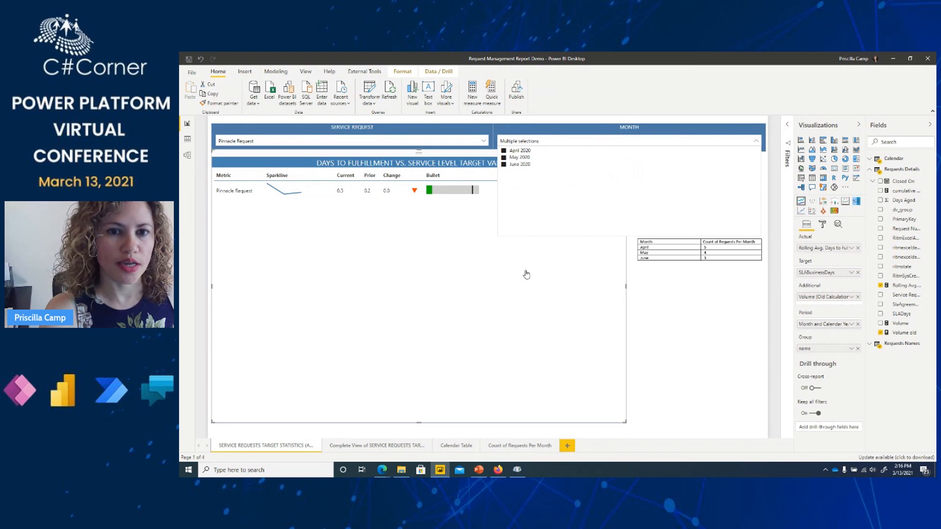
pyautogui.click(756, 142)
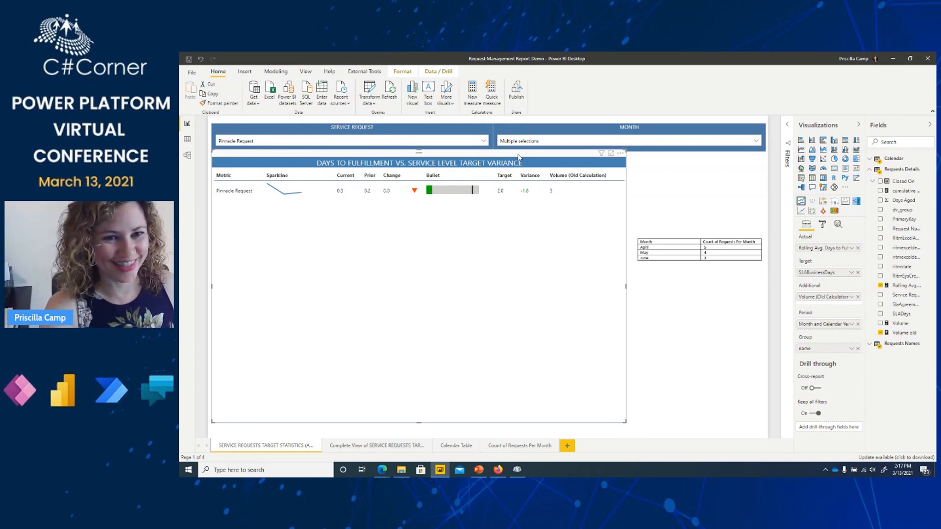
# - Launch DAX Studio from the report and connect it to the Request Management Report Demo PBI / SSDT model
pyautogui.click(357, 72)
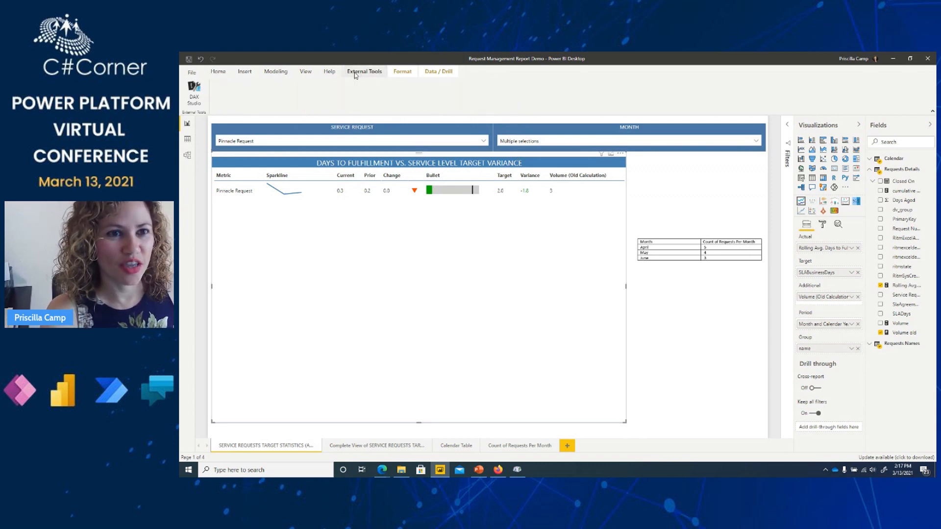
pyautogui.click(194, 96)
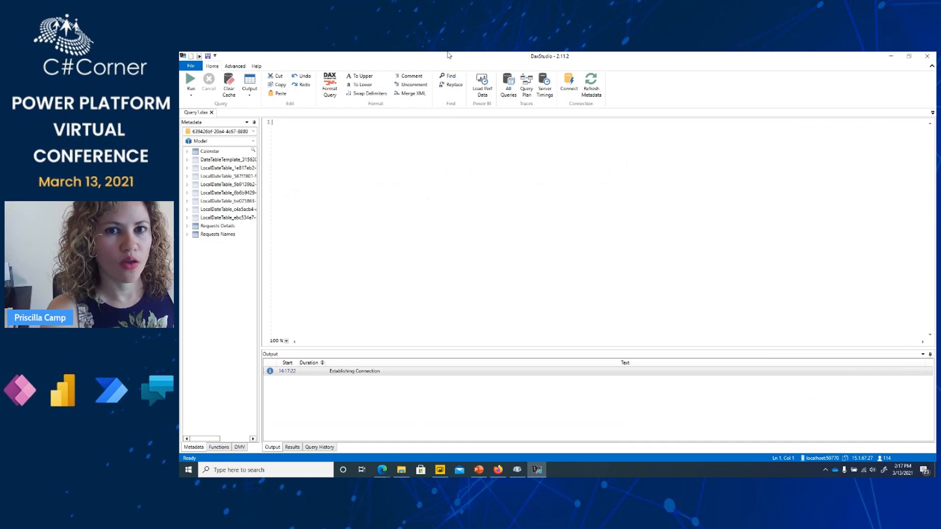
pyautogui.click(569, 84)
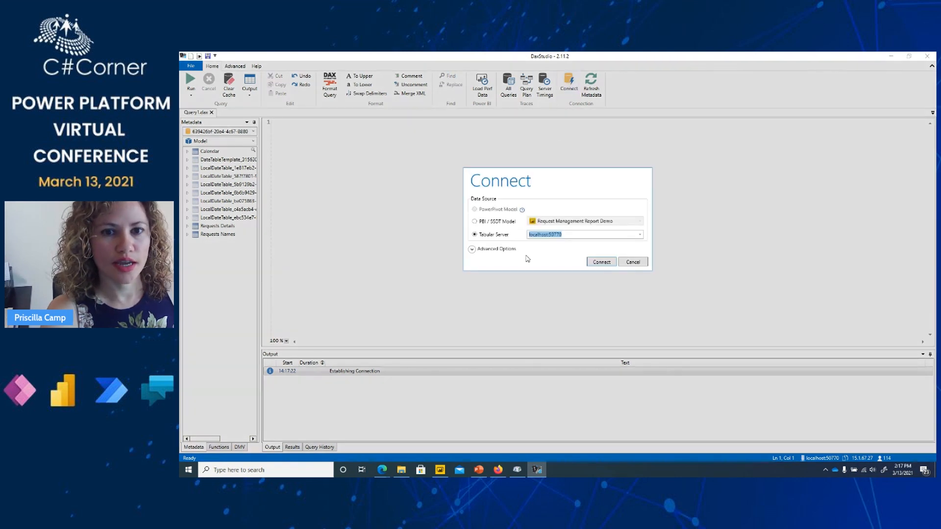
pyautogui.click(475, 222)
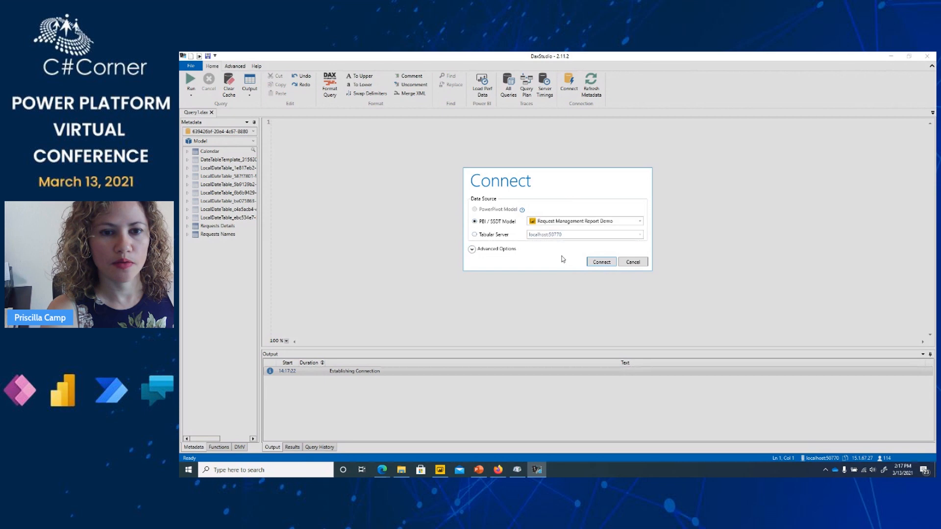
pyautogui.click(603, 263)
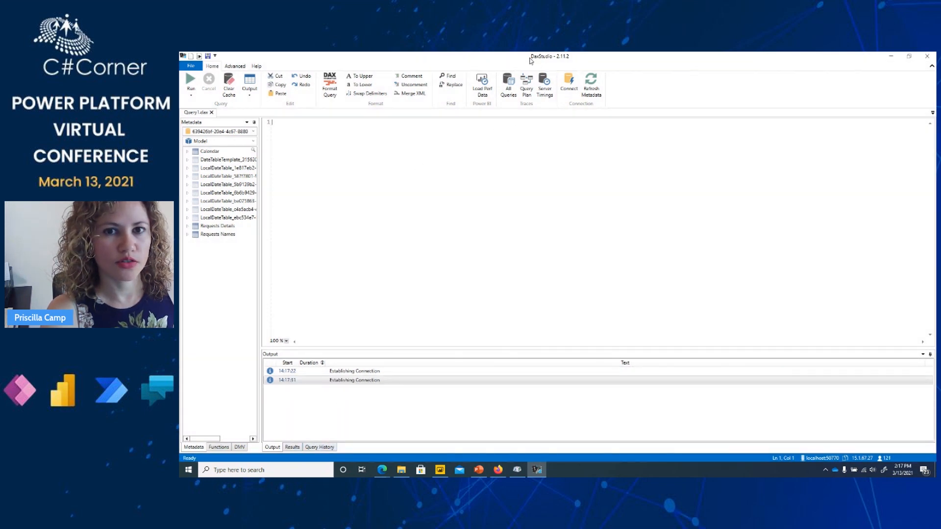
# - Reconnect DAX Studio to the Request Management Report Demo model and start an All Queries trace
pyautogui.click(569, 86)
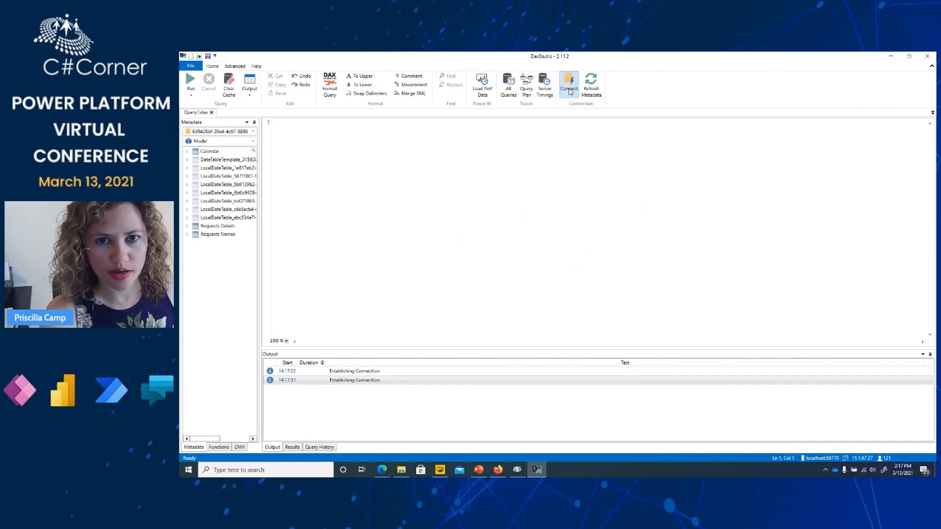
pyautogui.click(593, 264)
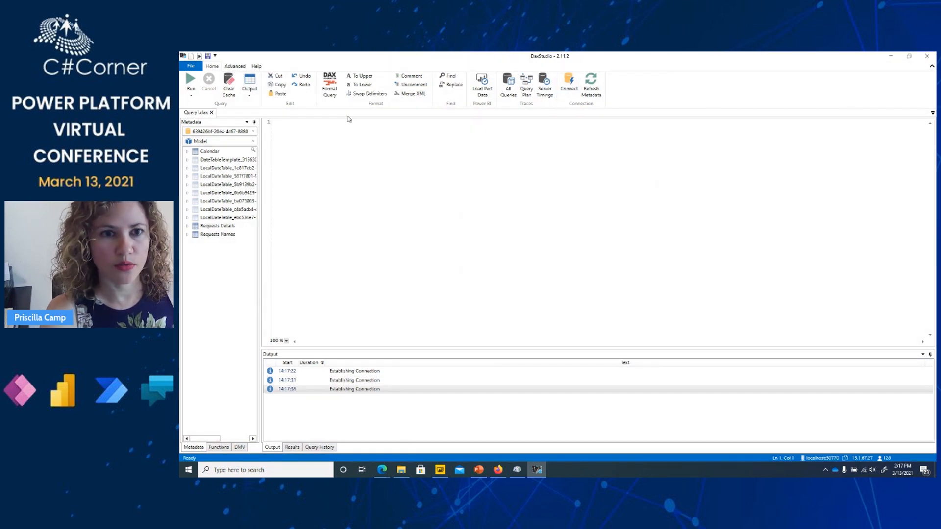
pyautogui.click(507, 87)
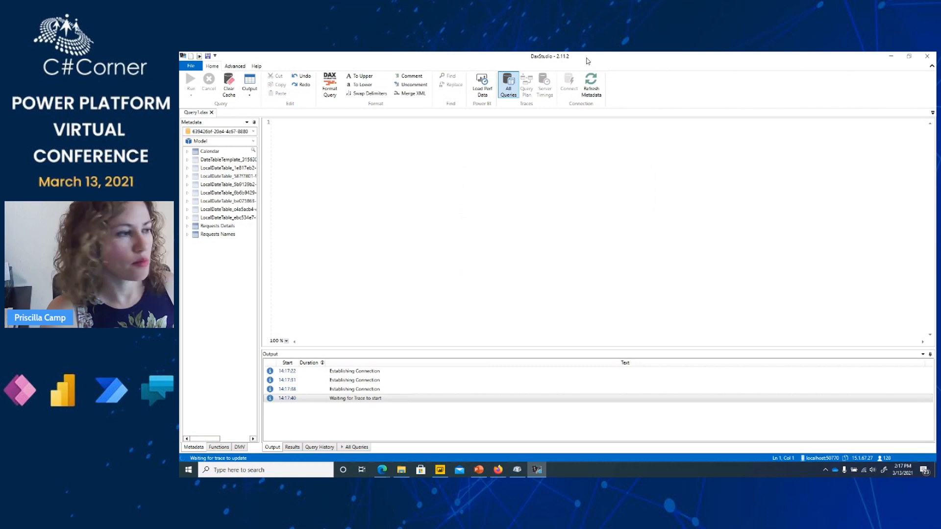
# - Switch to Power BI, remove June 2020 from the Month slicer's selection, and check the All Queries trace in DAX Studio
pyautogui.hotkey('alt', 'Tab')
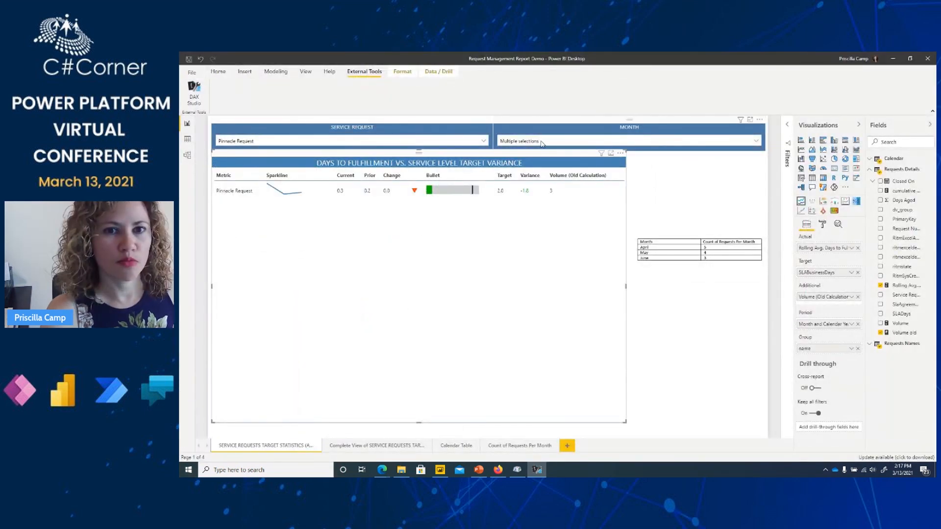
pyautogui.click(514, 141)
pyautogui.click(503, 164)
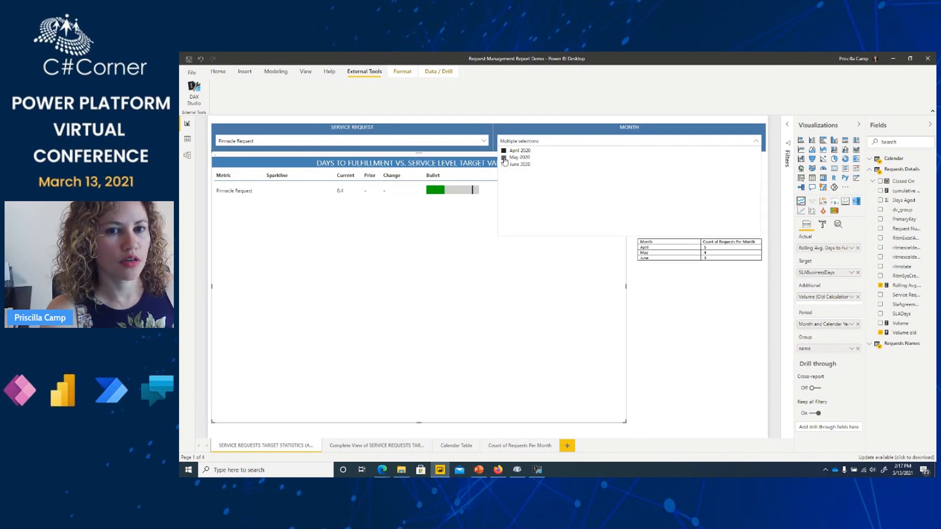
pyautogui.hotkey('alt', 'Tab')
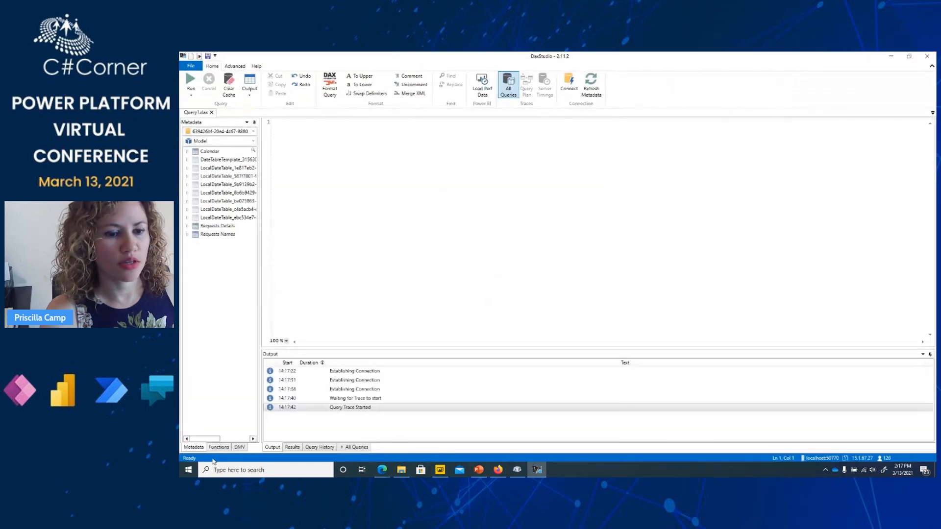
pyautogui.click(353, 448)
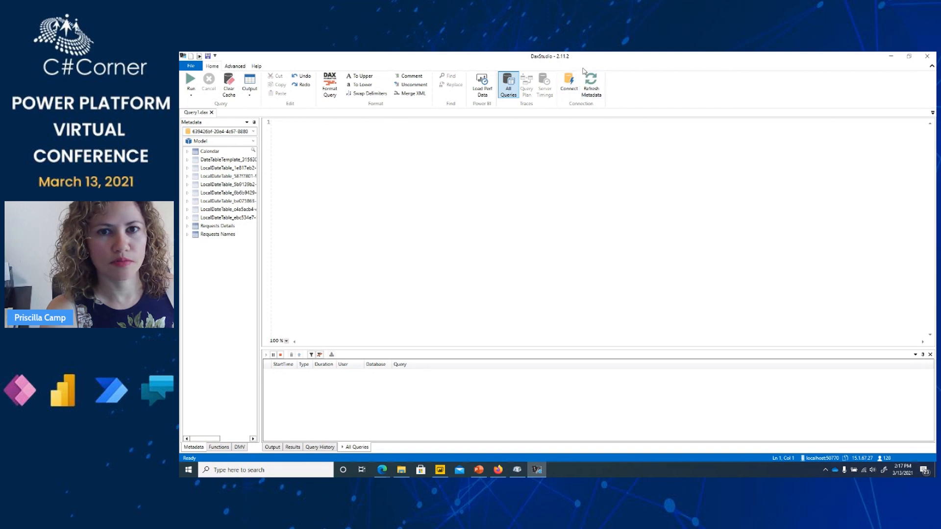
# - Renew the DAX Studio connection to the report model and restart the All Queries trace
pyautogui.click(569, 83)
pyautogui.click(592, 261)
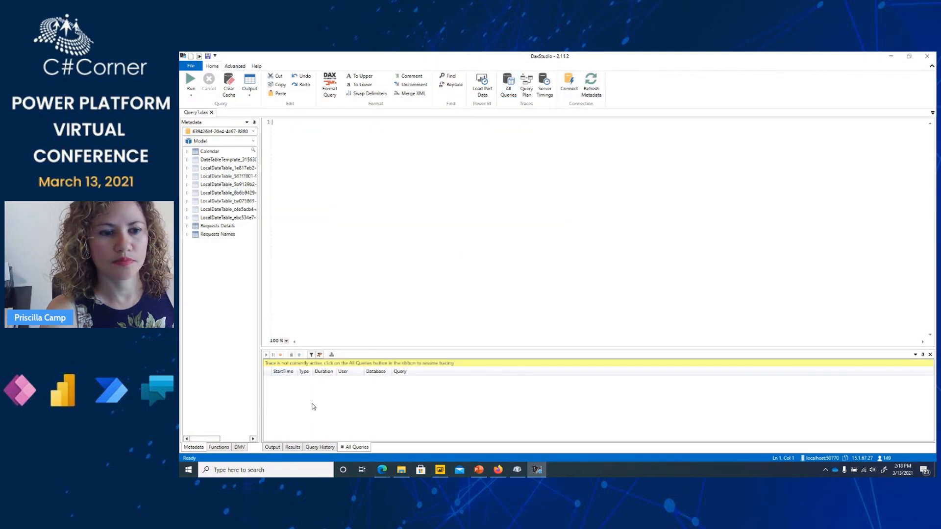
pyautogui.click(508, 86)
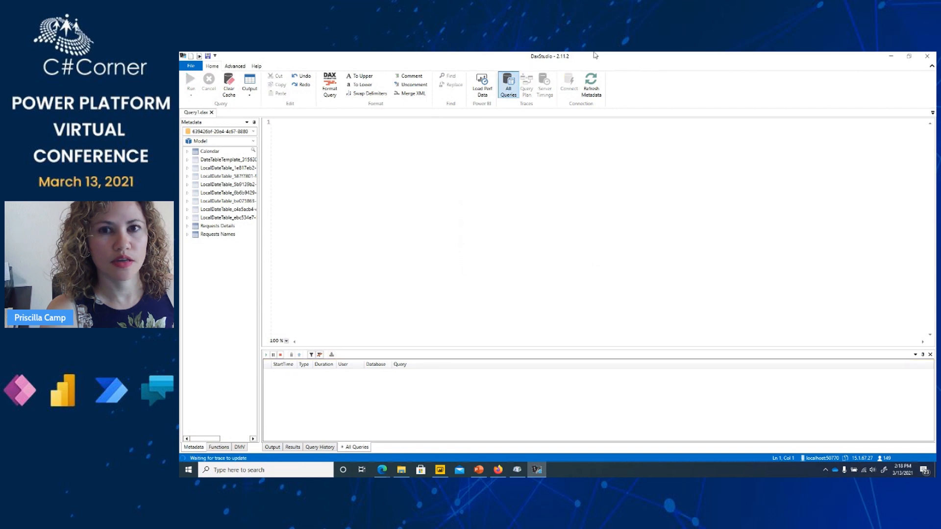
# - Switch to Power BI, add June 2020 to the April and May selection in the Month slicer, and finally keep only June 2020 selected
pyautogui.click(891, 56)
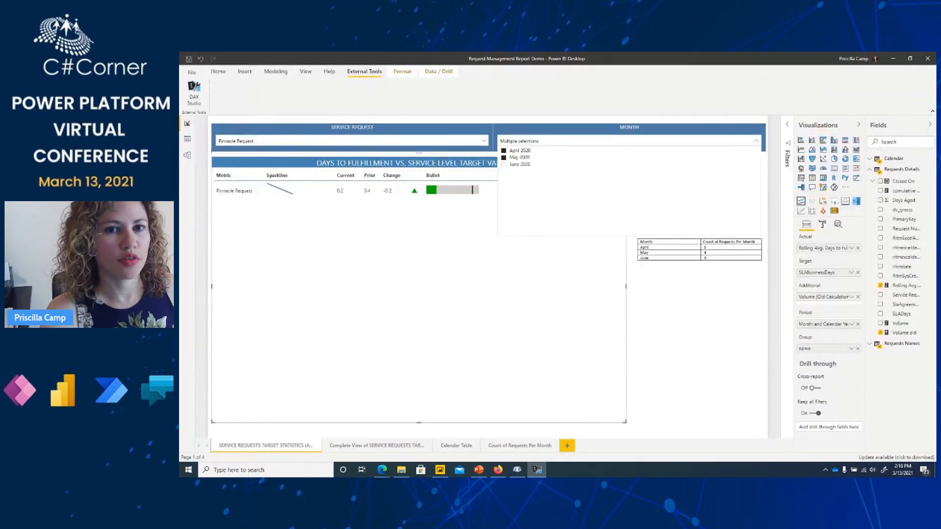
pyautogui.click(504, 164)
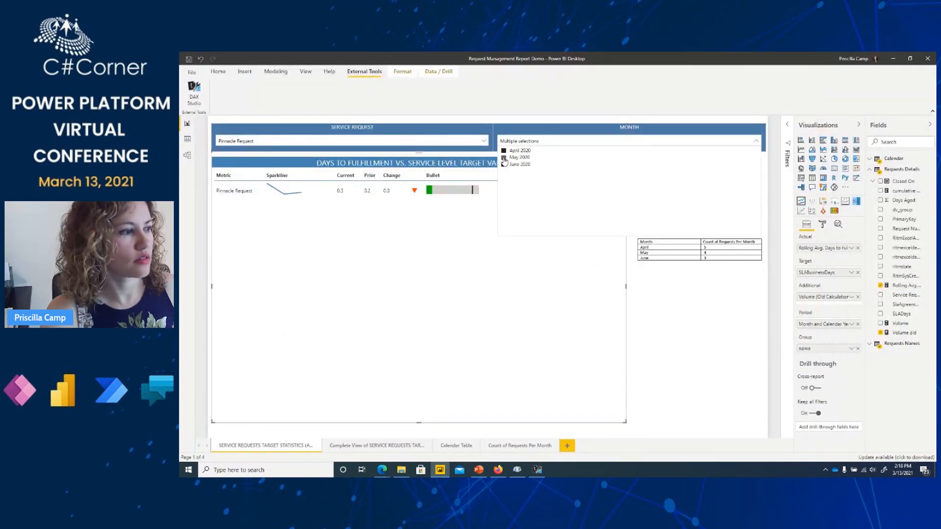
pyautogui.click(504, 165)
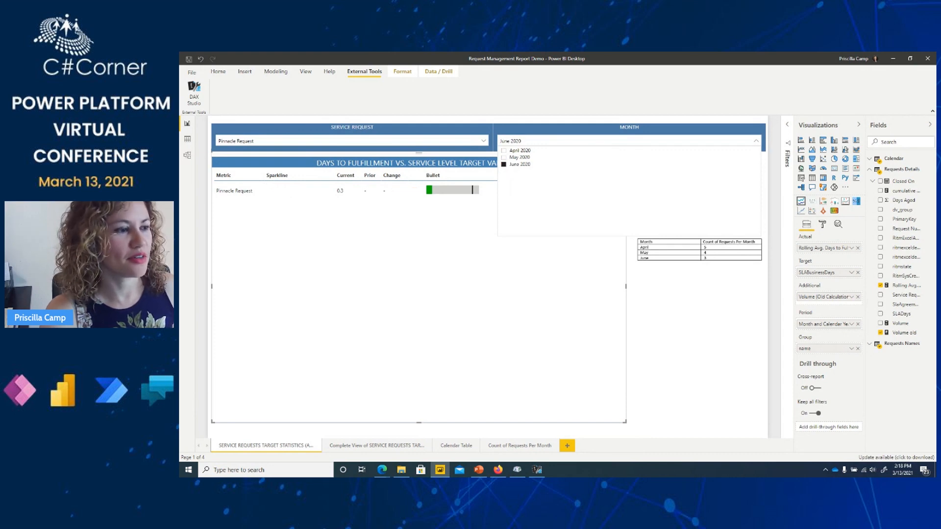
# - Switch to DAX Studio, copy the traced queries into the editor, and look through the generated DAX
pyautogui.hotkey('alt', 'Tab')
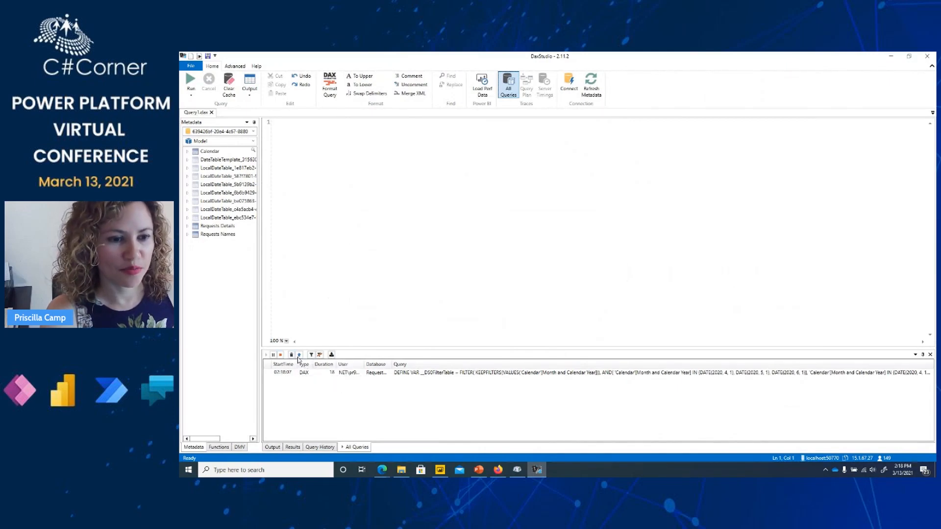
pyautogui.click(299, 355)
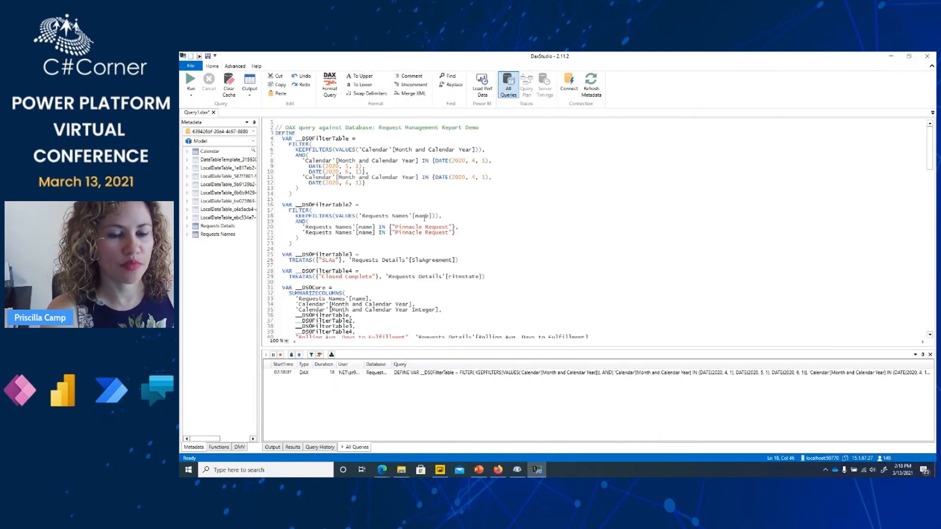
pyautogui.scroll(-12, 425, 218)
pyautogui.scroll(-20, 431, 225)
pyautogui.scroll(20, 443, 238)
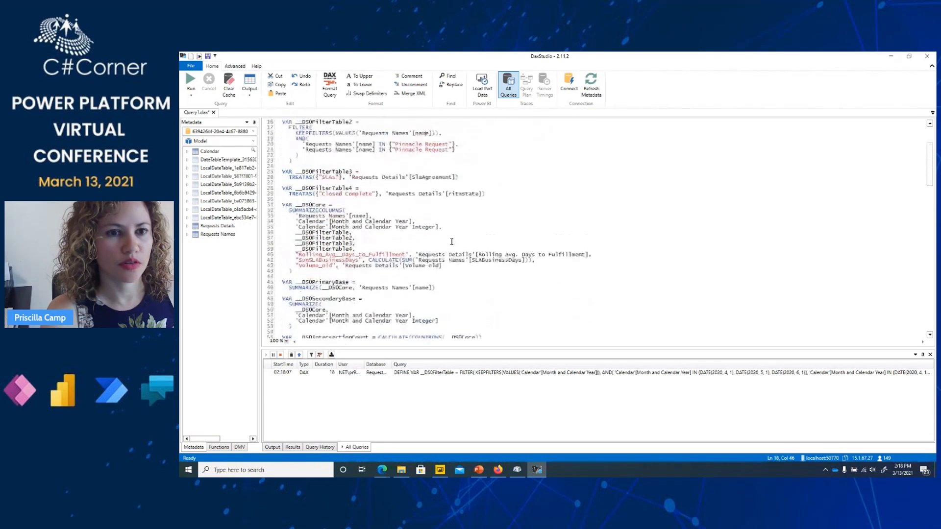
# - Examine the SUMMARIZECOLUMNS grouping columns in __DS0Core, focusing on the 'Calendar'[Month and Calendar Year Integer] line
pyautogui.scroll(5, 452, 242)
pyautogui.scroll(-5, 452, 242)
pyautogui.moveTo(449, 227); pyautogui.dragTo(276, 210)
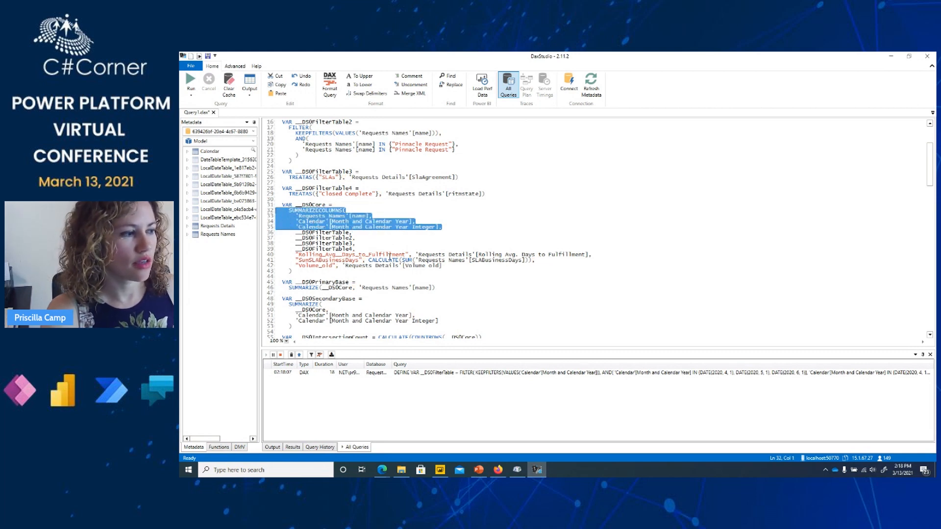
pyautogui.click(361, 227)
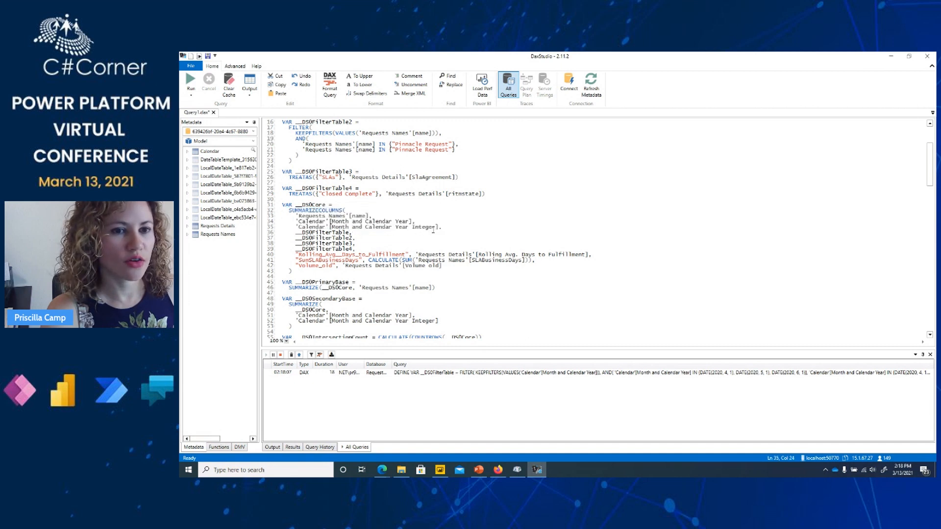
pyautogui.moveTo(446, 227); pyautogui.dragTo(276, 226)
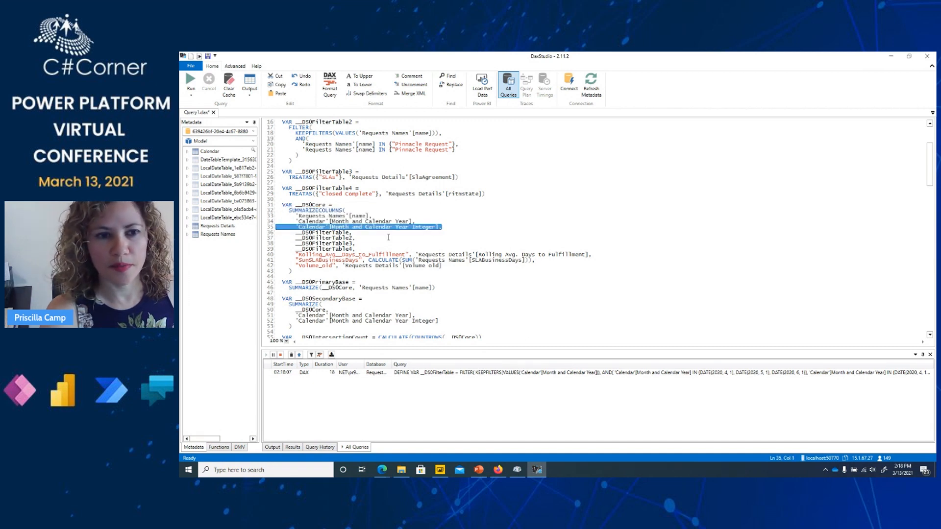
# - Return to Power BI, open the Complete View of SERVICE REQUESTS page, and select its Days to Fulfillment vs. Service Level Target Variance visual
pyautogui.click(890, 56)
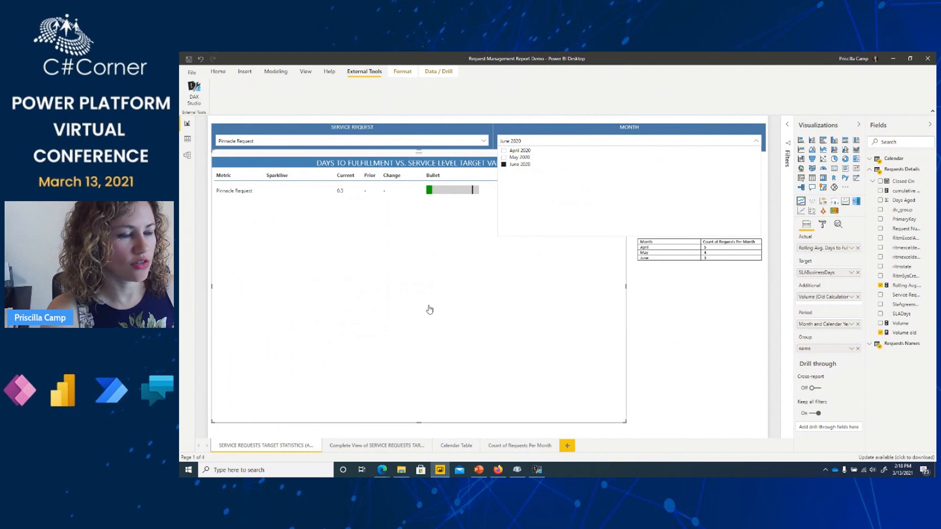
pyautogui.click(553, 140)
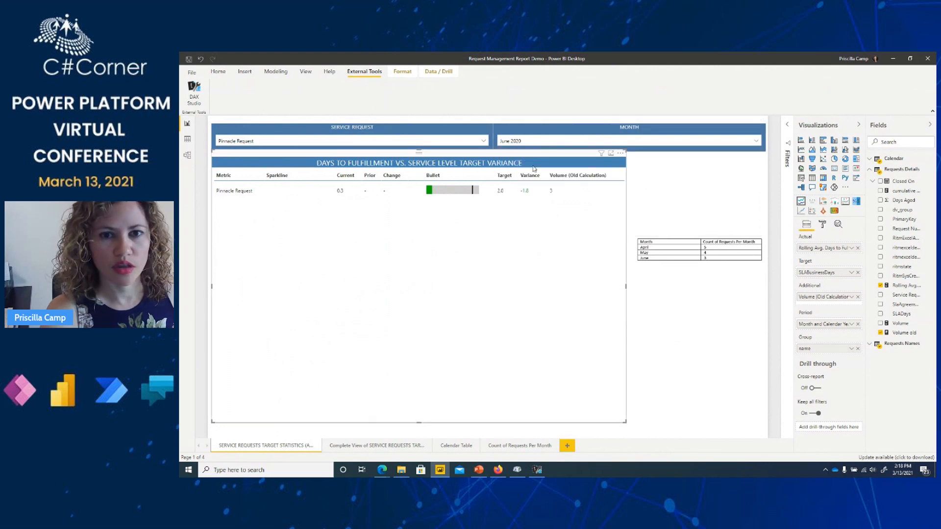
pyautogui.click(354, 446)
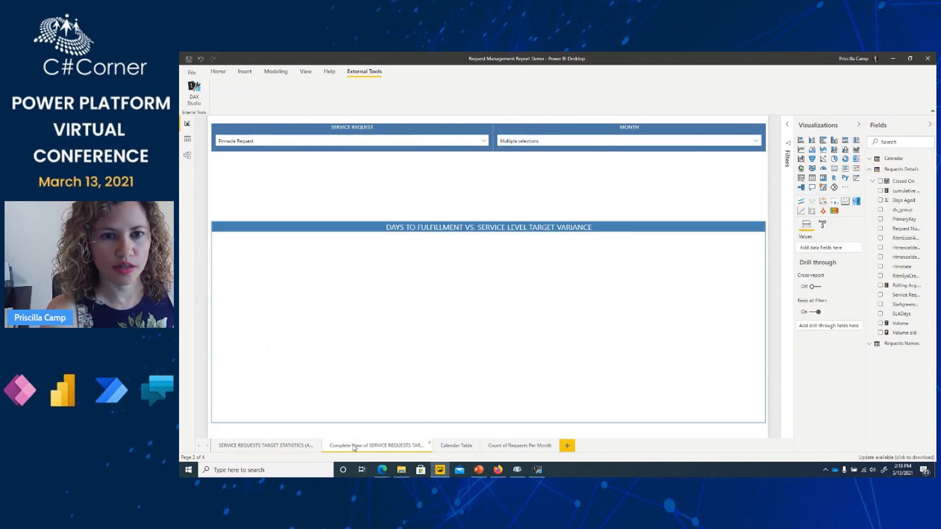
pyautogui.click(631, 223)
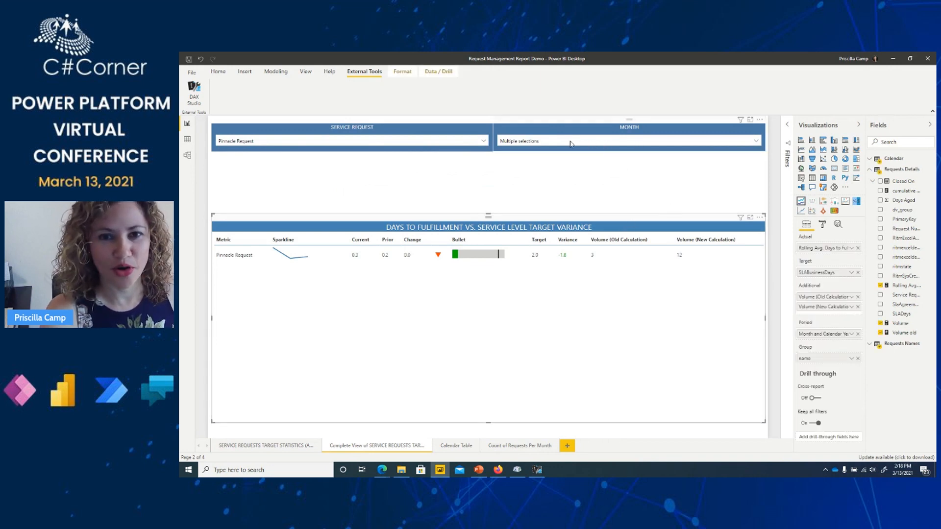
# - Examine the full DAX formula of the Volume measure in the Requests Details table
pyautogui.click(899, 325)
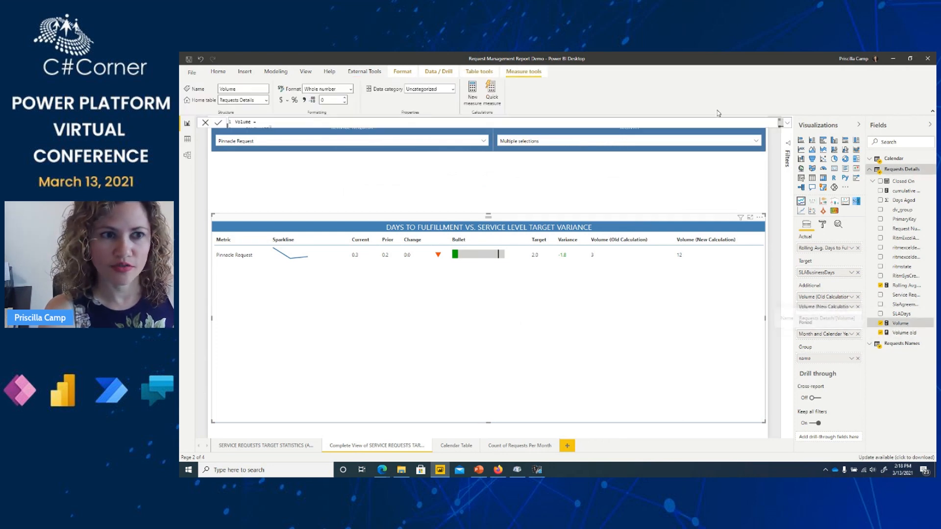
pyautogui.click(788, 124)
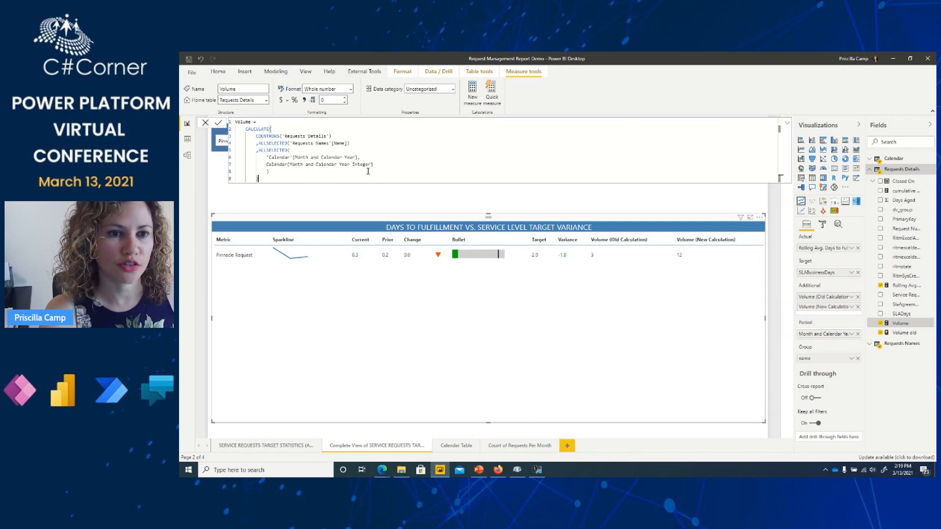
pyautogui.click(788, 126)
pyautogui.click(788, 126)
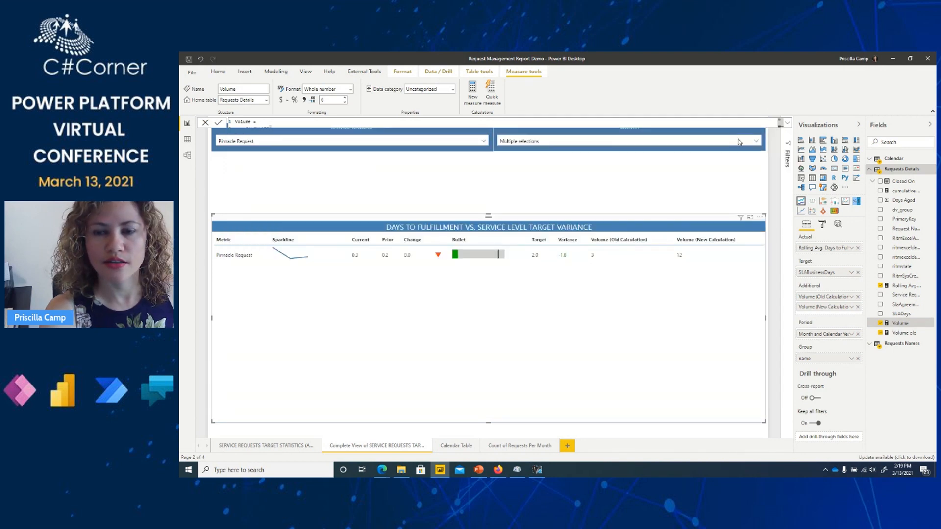
# - Compare the old and new Volume calculations with only April 2020 selected in the Month slicer, adding May 2020 and June 2020 in turn
pyautogui.click(758, 142)
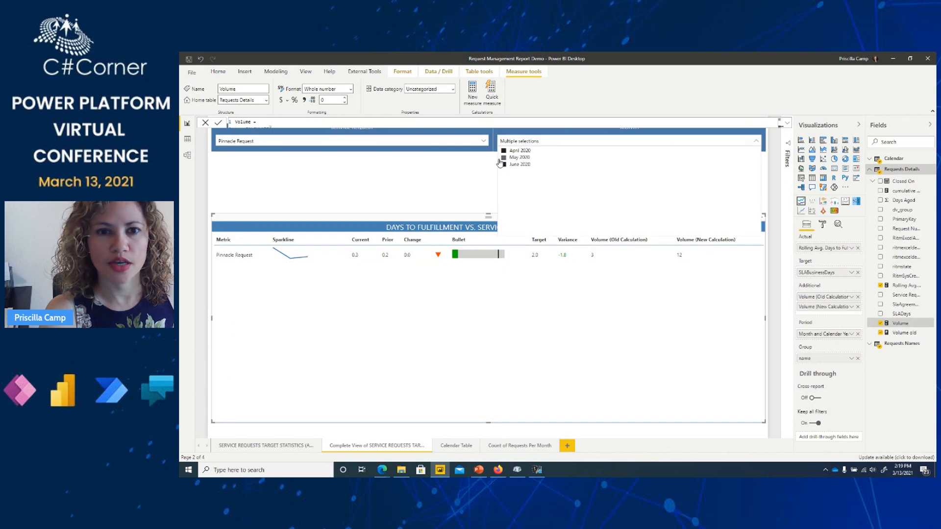
pyautogui.click(504, 165)
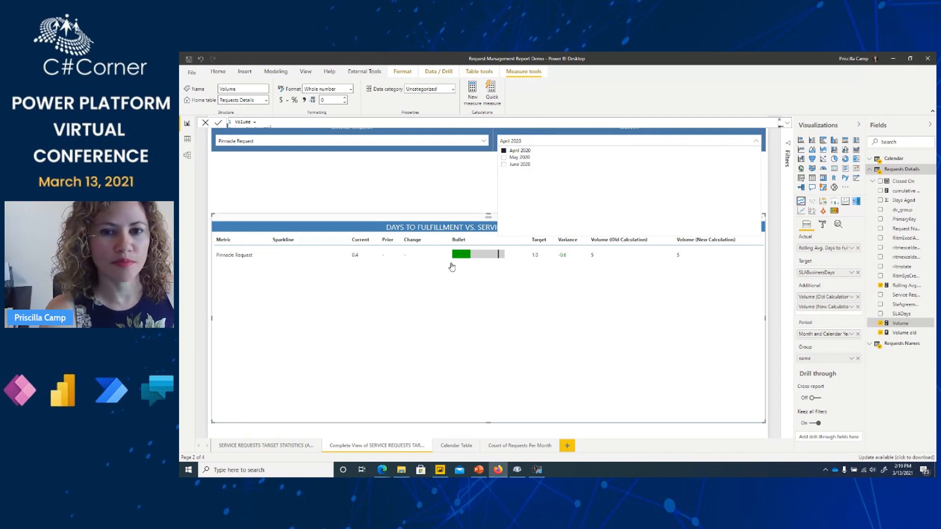
pyautogui.click(504, 158)
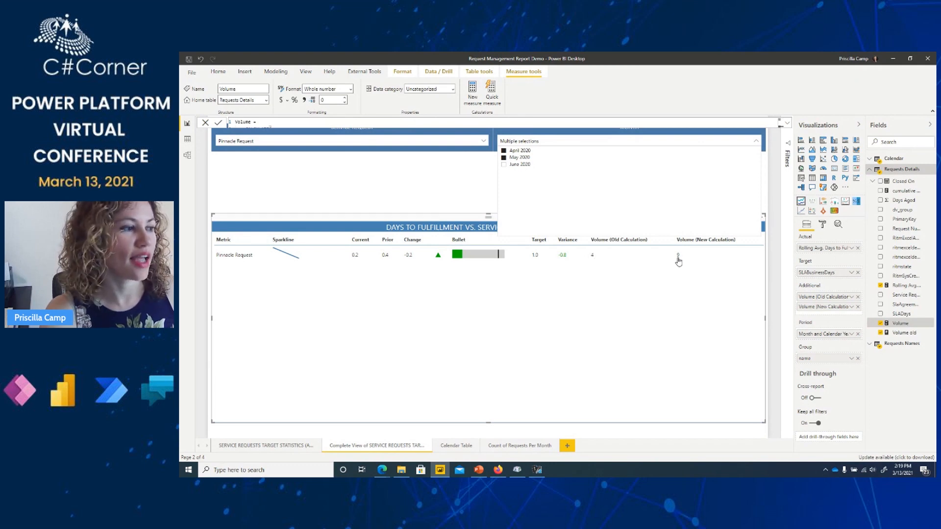
pyautogui.click(504, 165)
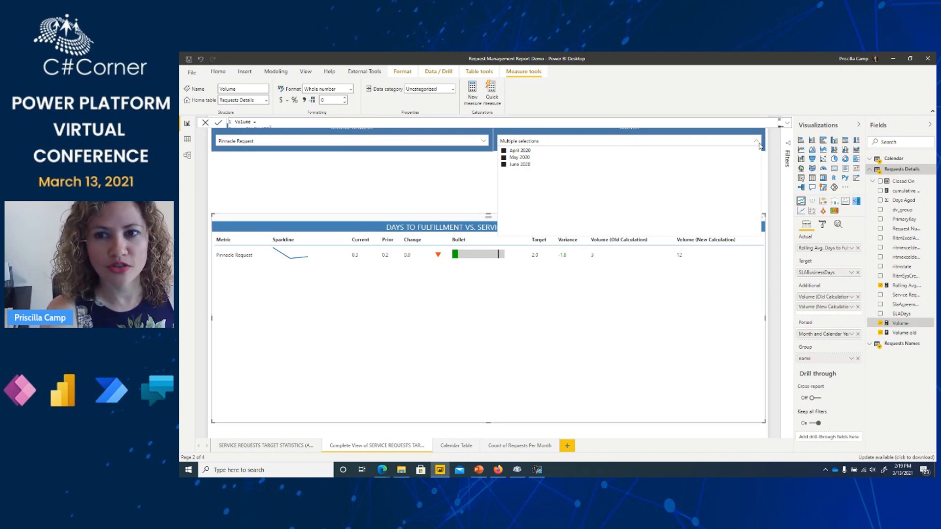
pyautogui.click(775, 172)
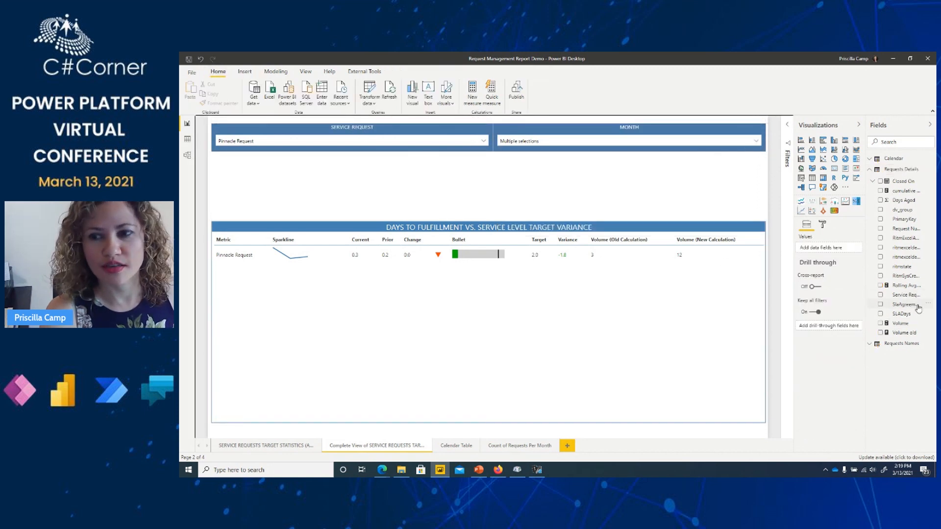
# - Select the variance visual and open the Sort by Column options for the Calendar table's Month and Calendar Year column
pyautogui.click(652, 224)
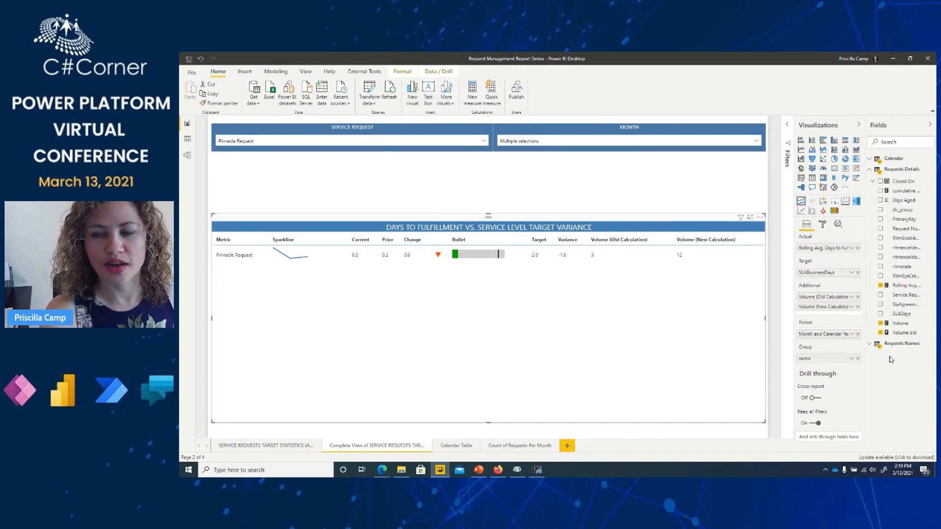
pyautogui.click(869, 160)
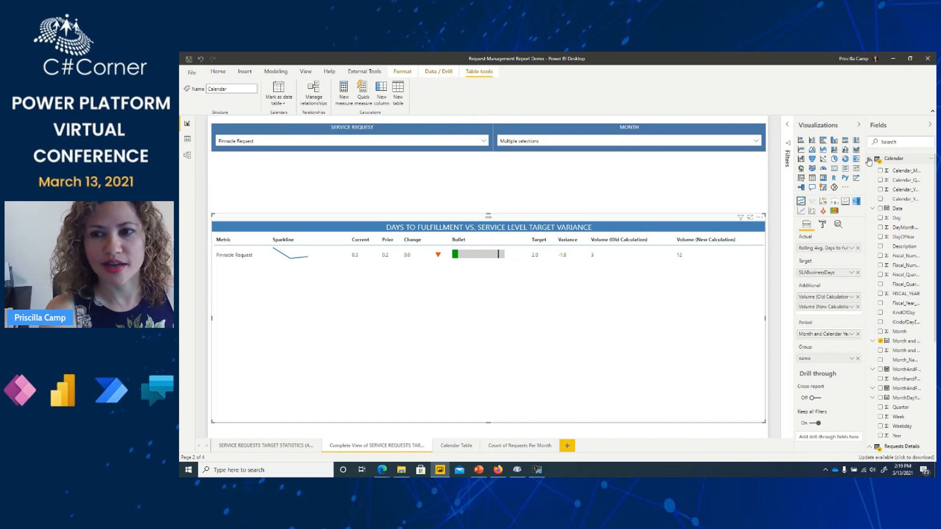
pyautogui.scroll(-2, 909, 323)
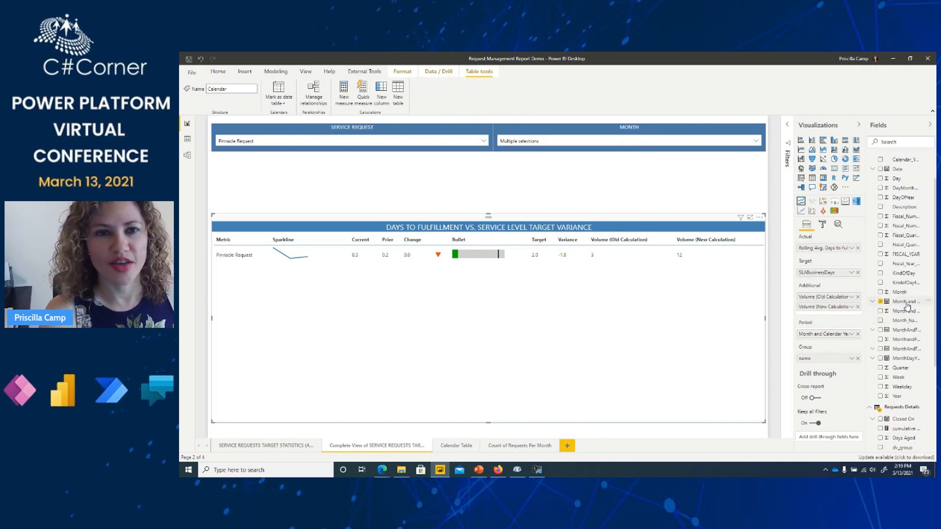
pyautogui.click(907, 304)
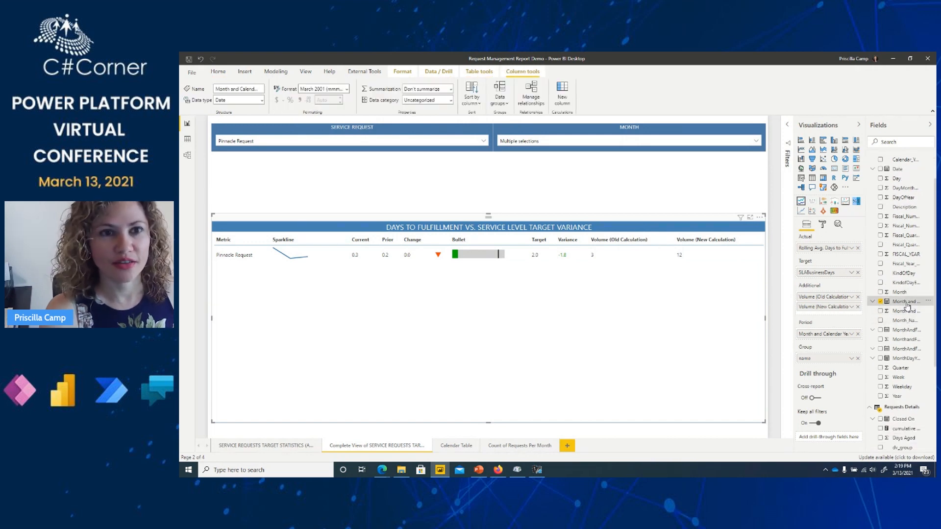
pyautogui.click(472, 100)
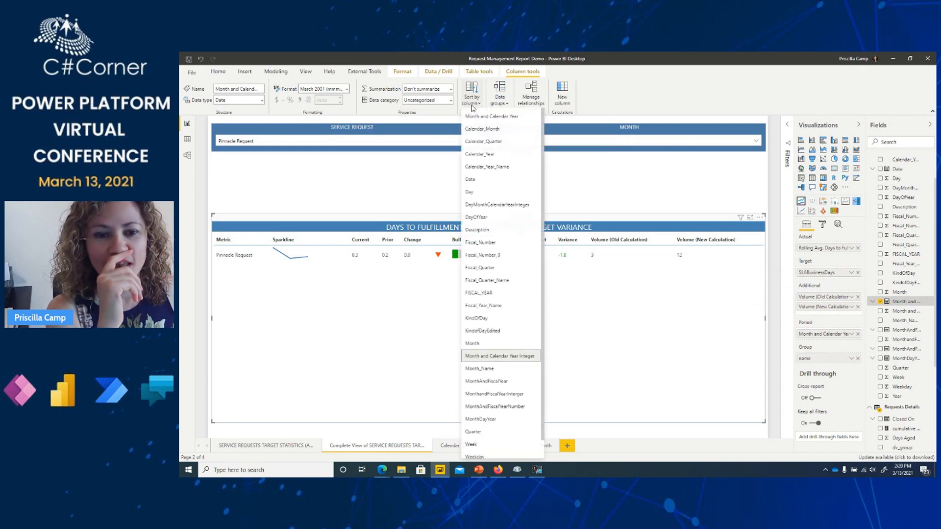
# - Close the Sort by Column options and review the filters applied to the variance visual
pyautogui.click(640, 80)
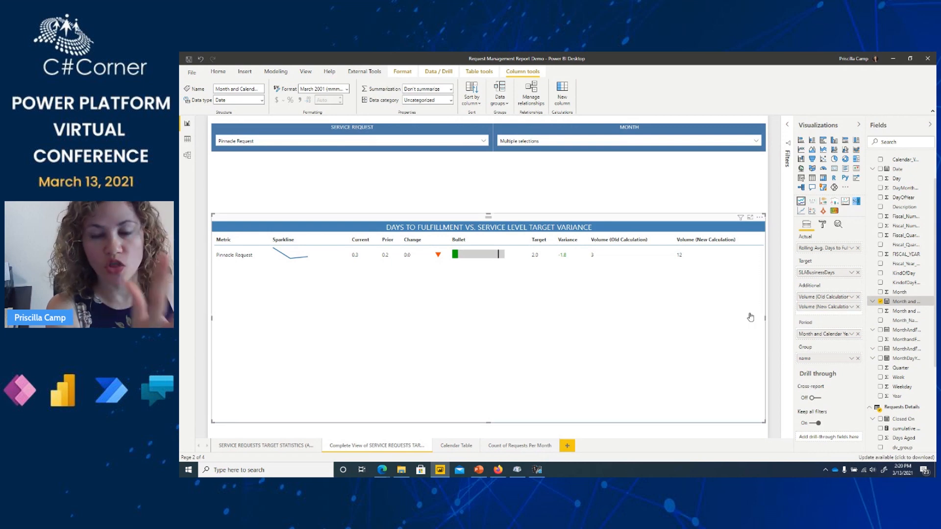
pyautogui.click(787, 129)
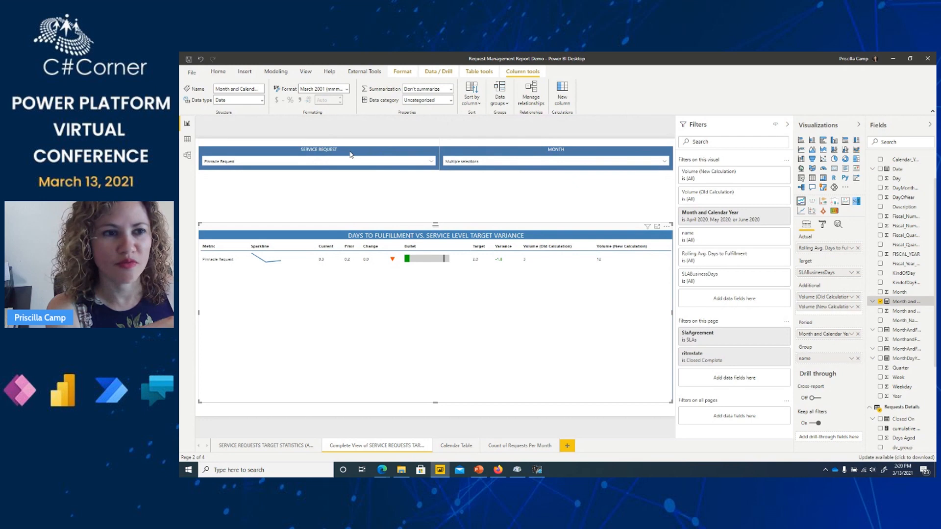
pyautogui.click(786, 126)
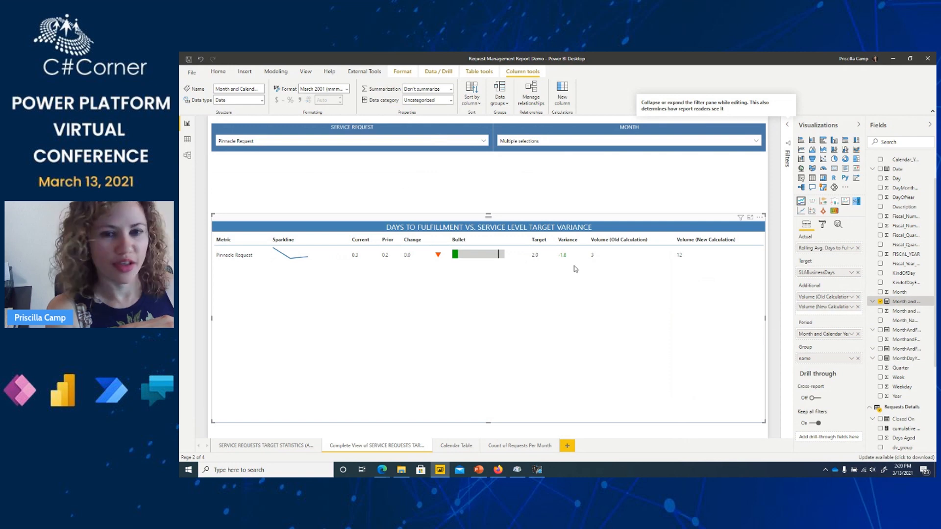
# - Close the Request Management Report Demo file and show the Demo 4 slide in the PowerPoint presentation
pyautogui.click(926, 59)
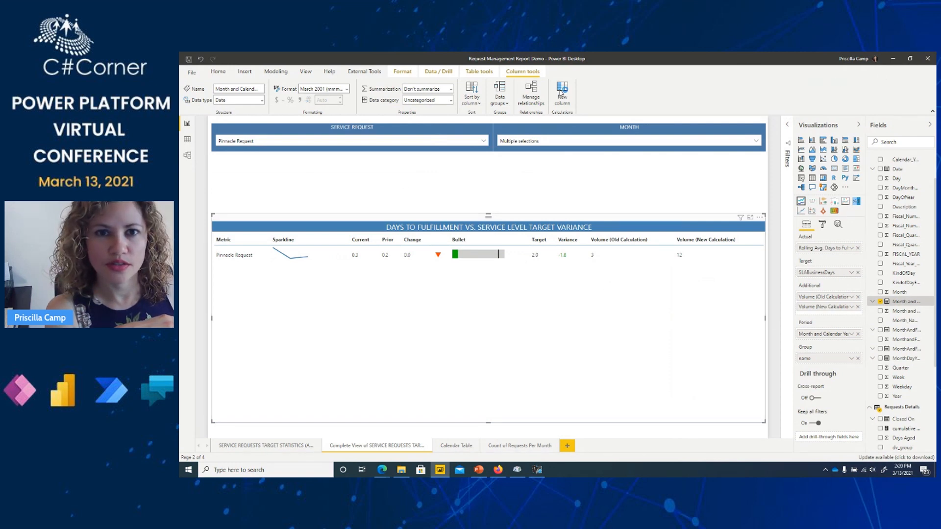
pyautogui.click(591, 274)
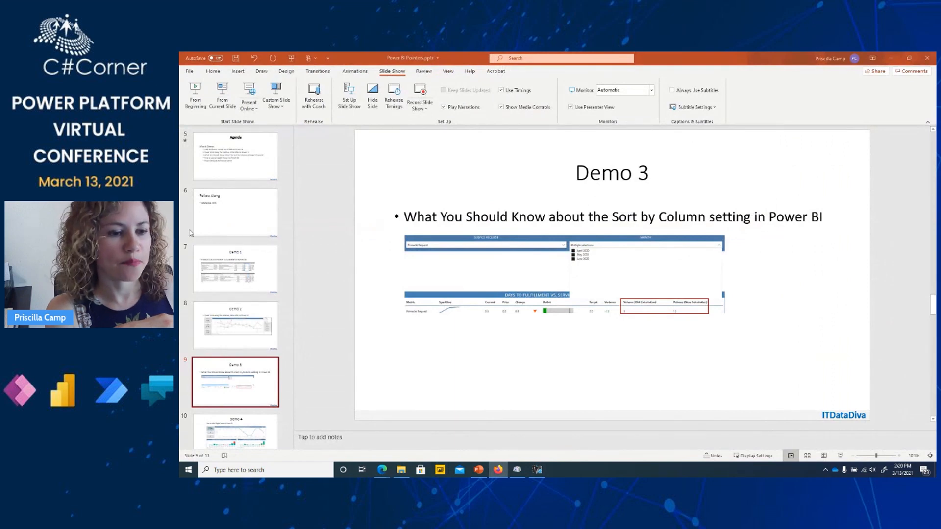
pyautogui.press('pagedown')
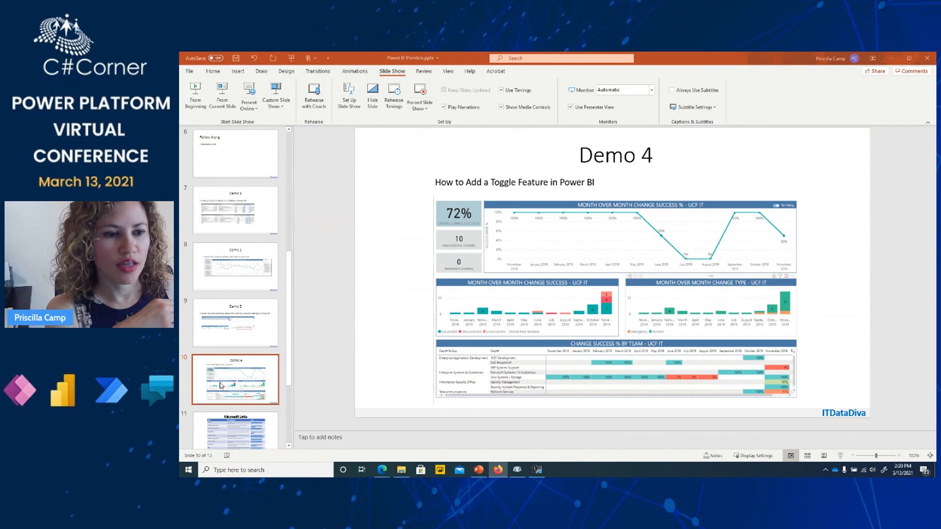
pyautogui.click(221, 337)
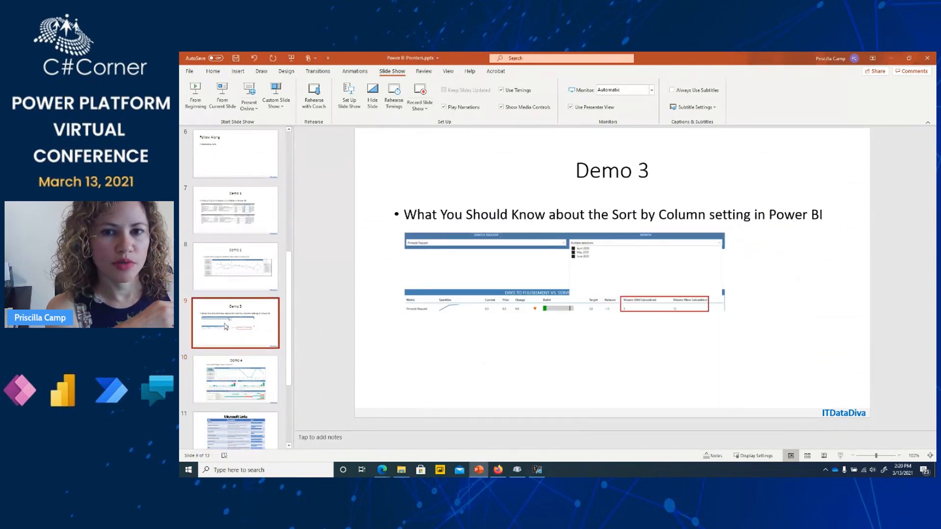
pyautogui.click(226, 381)
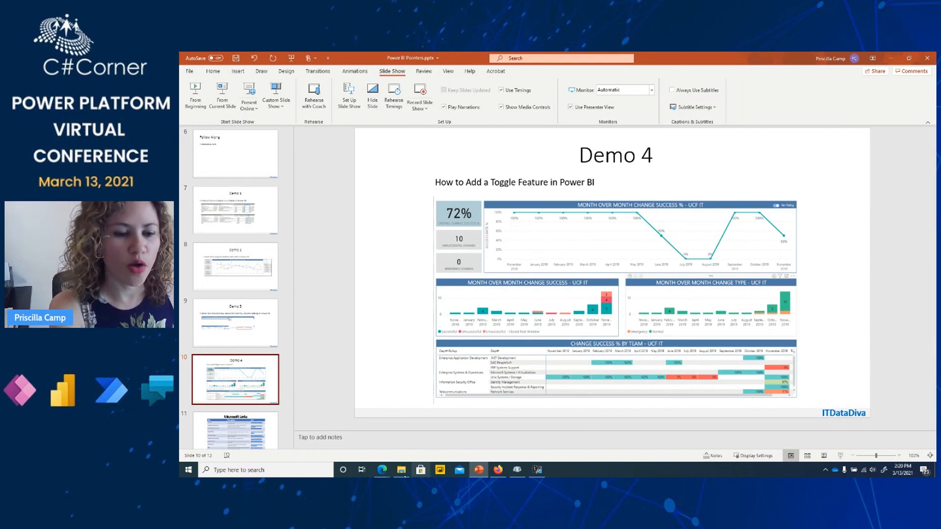
# - In File Explorer, open Change Management Report Example - Demo.pbix from the How to add a Toggle Feature in Power BI folder
pyautogui.click(402, 473)
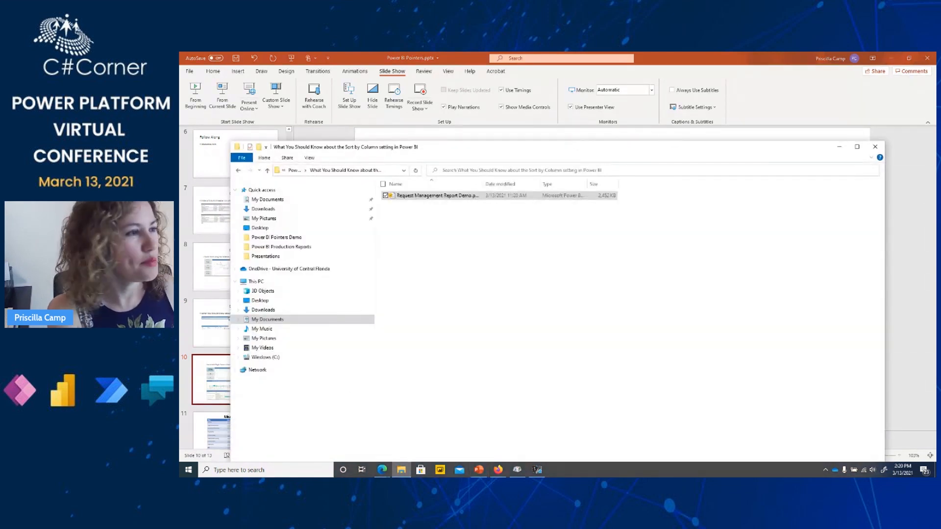
pyautogui.click(238, 171)
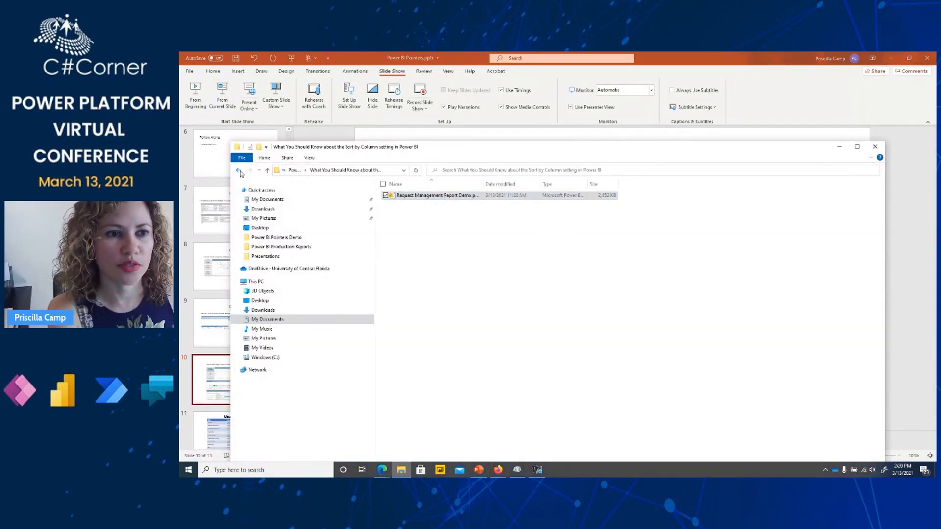
pyautogui.doubleClick(450, 213)
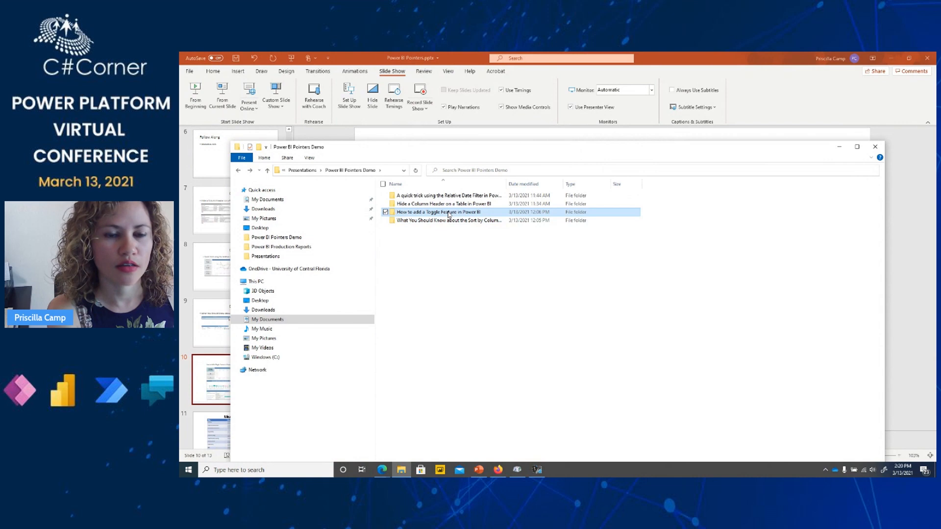
pyautogui.doubleClick(439, 196)
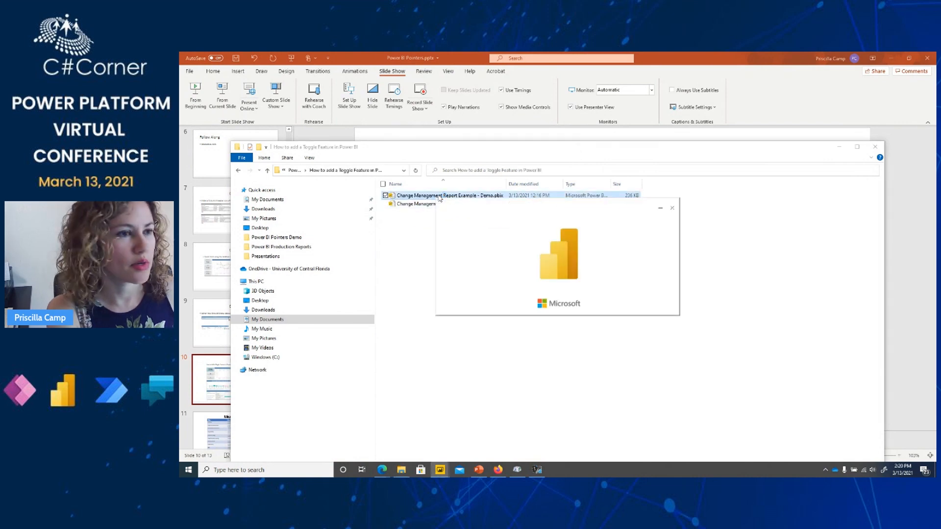
pyautogui.moveTo(420, 155); pyautogui.dragTo(491, 256)
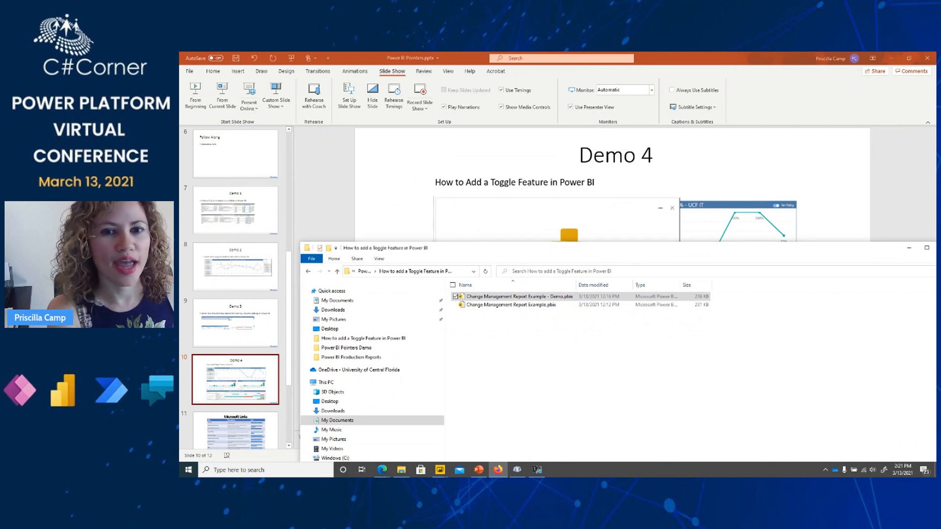
pyautogui.moveTo(498, 256); pyautogui.dragTo(454, 305)
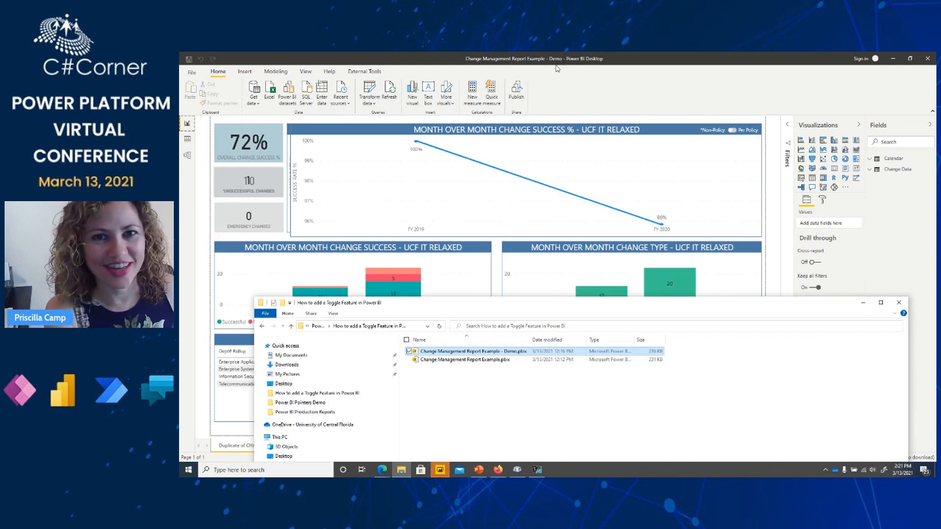
# - Open Change Management Report Example.pbix from the same folder and minimize the File Explorer window
pyautogui.hotkey('alt', 'Tab')
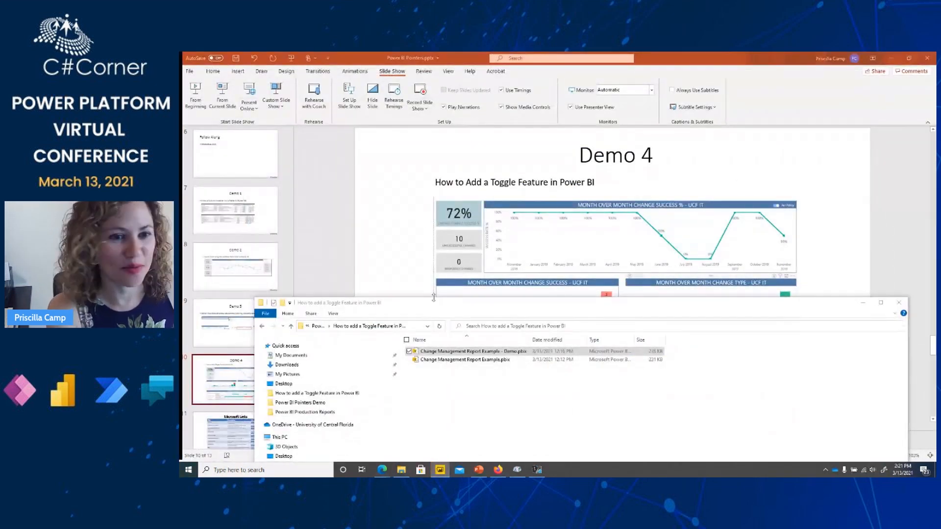
pyautogui.moveTo(484, 305); pyautogui.dragTo(471, 243)
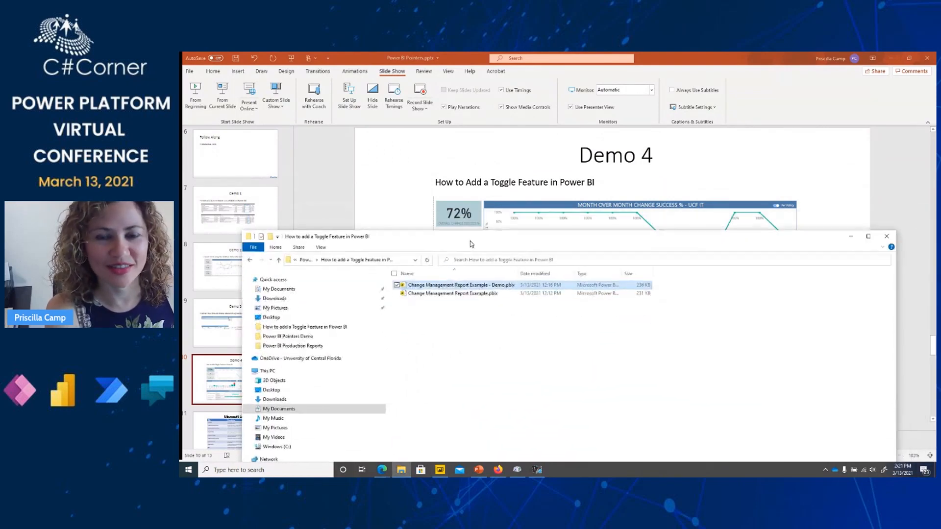
pyautogui.doubleClick(416, 293)
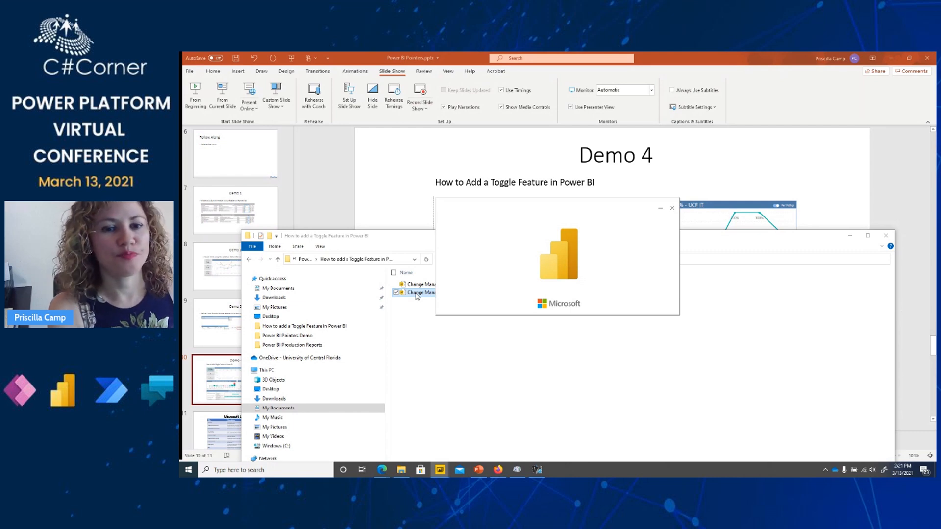
pyautogui.moveTo(399, 238); pyautogui.dragTo(385, 224)
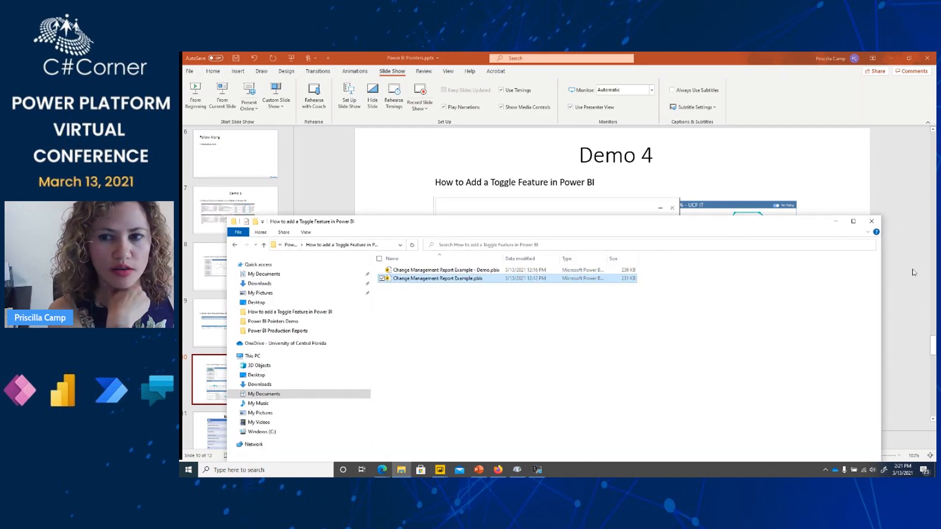
pyautogui.click(835, 221)
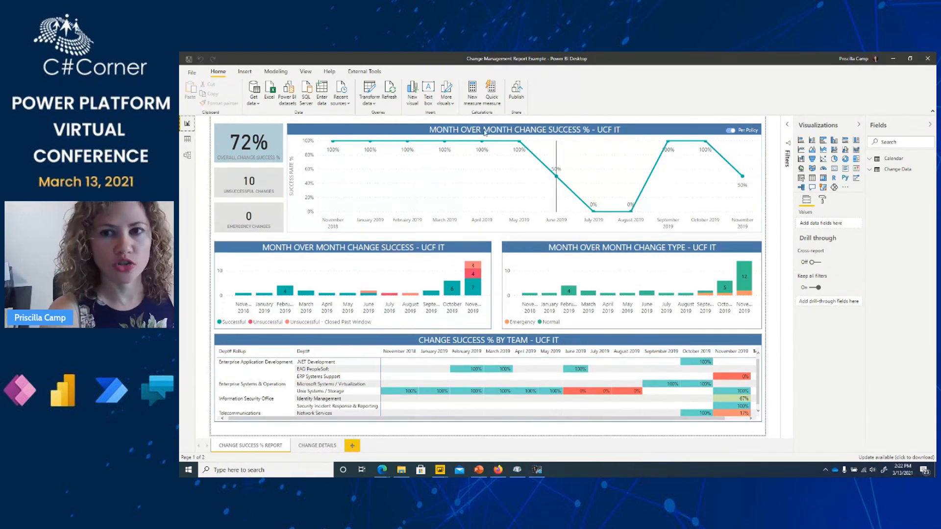
# - Switch the finished report's toggle back and forth between Per Policy and Non-Policy, ending on Per Policy, and compare the visuals
pyautogui.keyDown('ctrl'); pyautogui.click(734, 132); pyautogui.keyUp('ctrl')
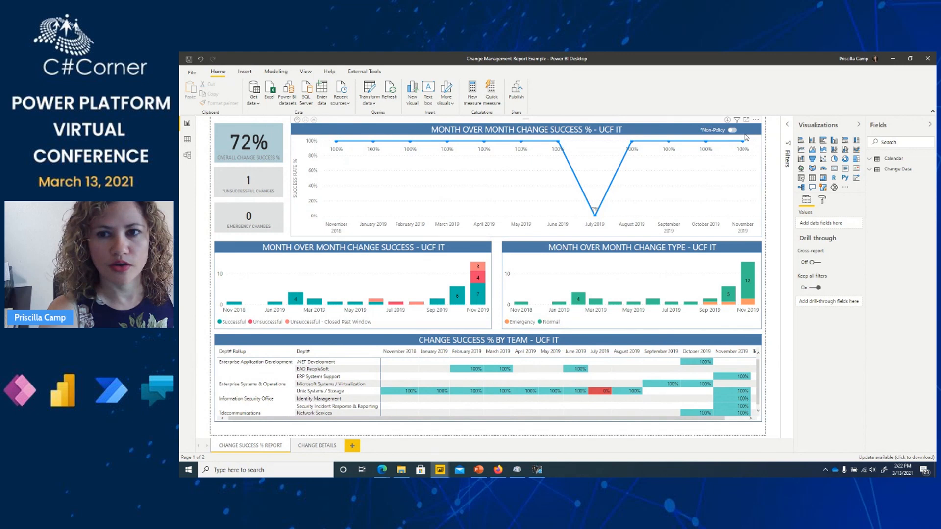
pyautogui.keyDown('ctrl'); pyautogui.click(730, 131); pyautogui.keyUp('ctrl')
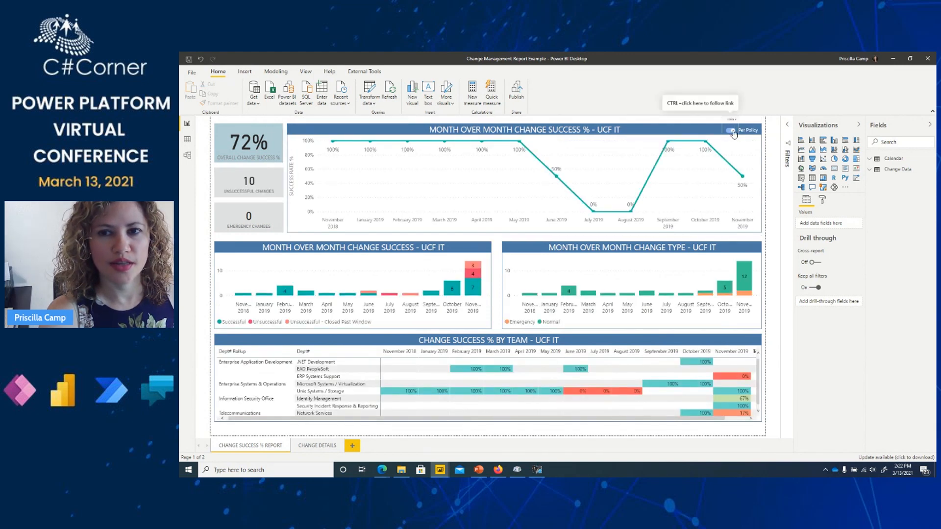
pyautogui.keyDown('ctrl'); pyautogui.click(732, 131); pyautogui.keyUp('ctrl')
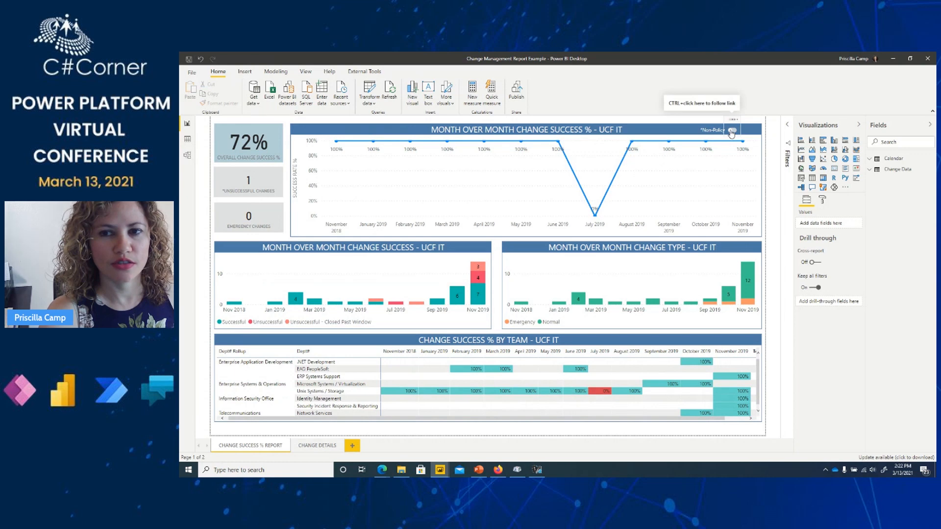
pyautogui.keyDown('ctrl'); pyautogui.click(732, 131); pyautogui.keyUp('ctrl')
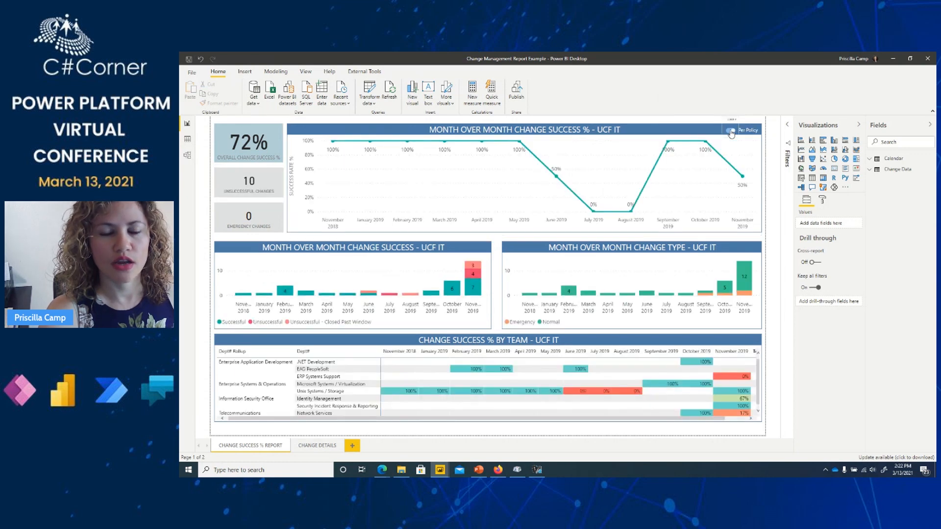
pyautogui.moveTo(606, 162)
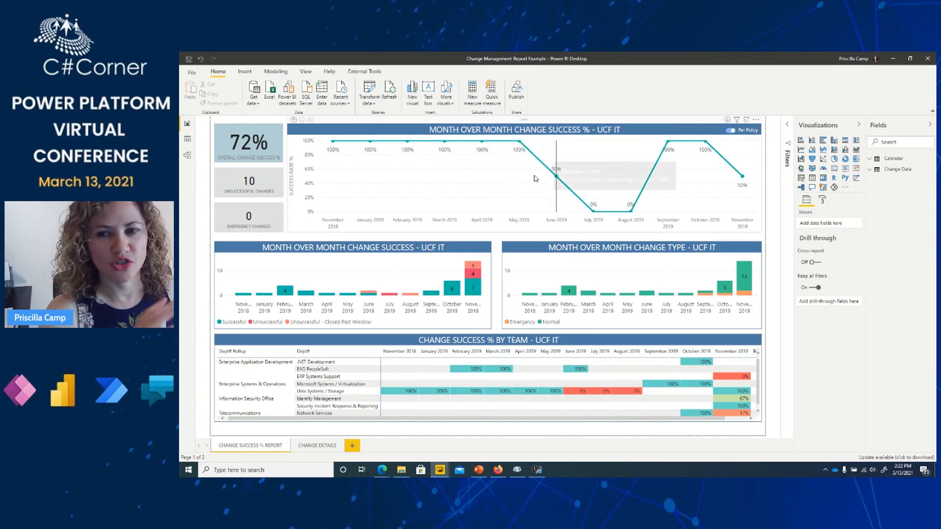
pyautogui.moveTo(536, 179)
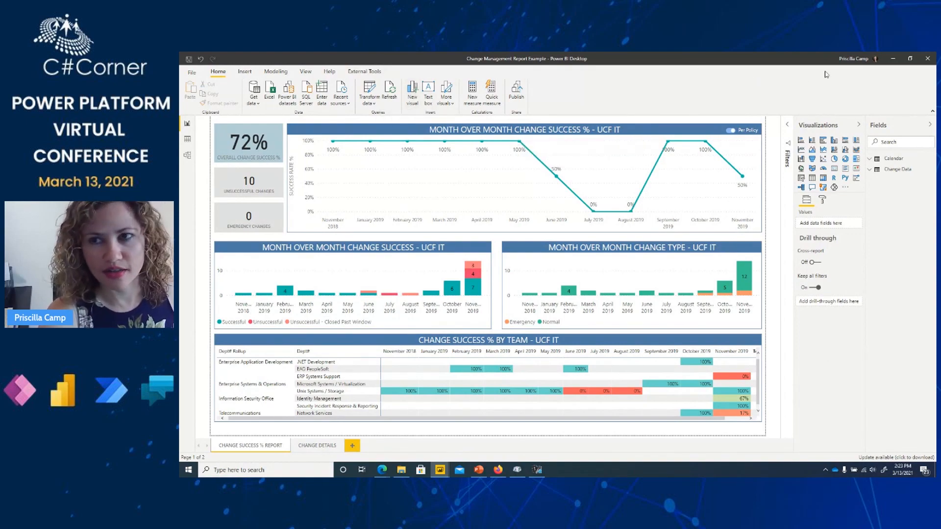
# - Switch to the Change Management Report Example - Demo report and show its Bookmarks and Selection panes
pyautogui.click(892, 60)
pyautogui.moveTo(180, 211); pyautogui.dragTo(654, 54)
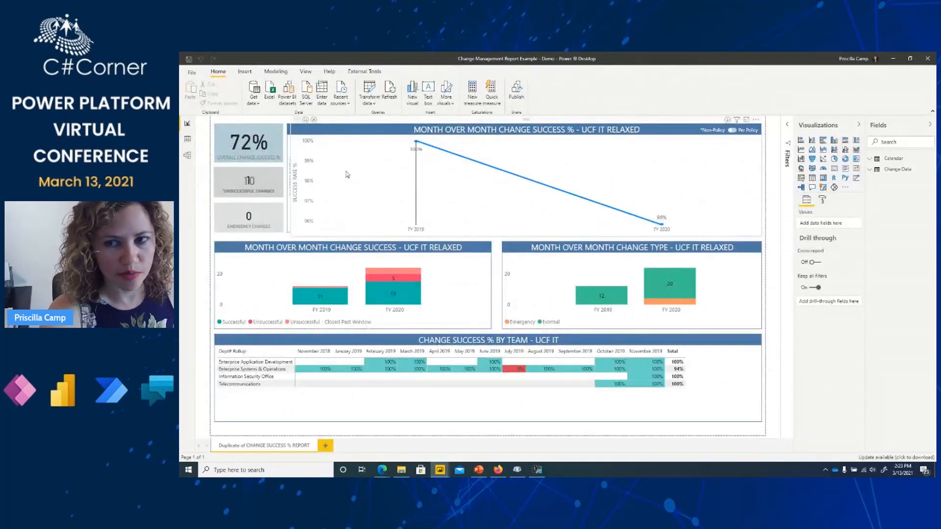
pyautogui.moveTo(346, 174)
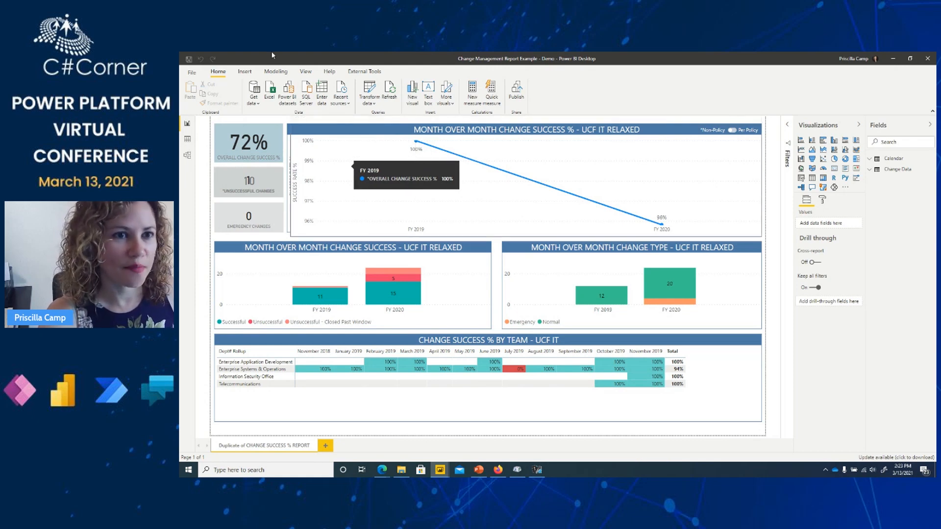
pyautogui.click(304, 72)
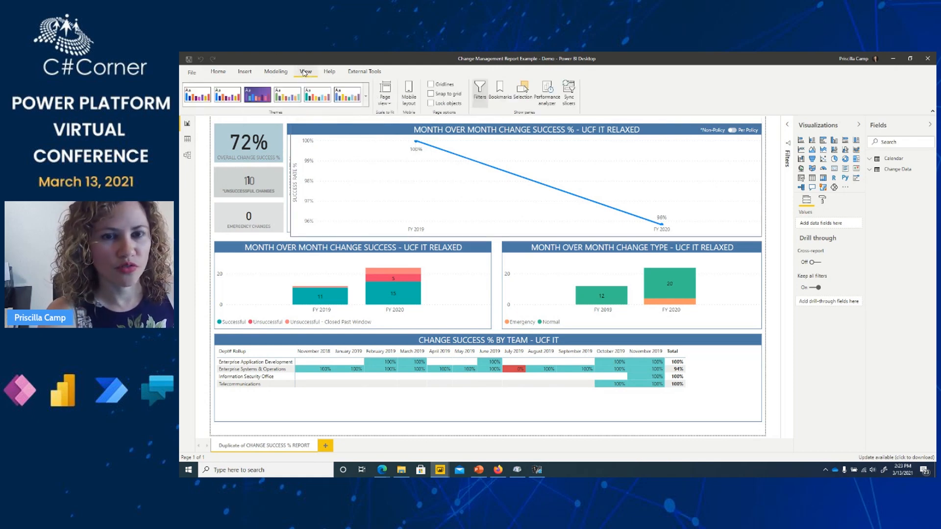
pyautogui.click(500, 92)
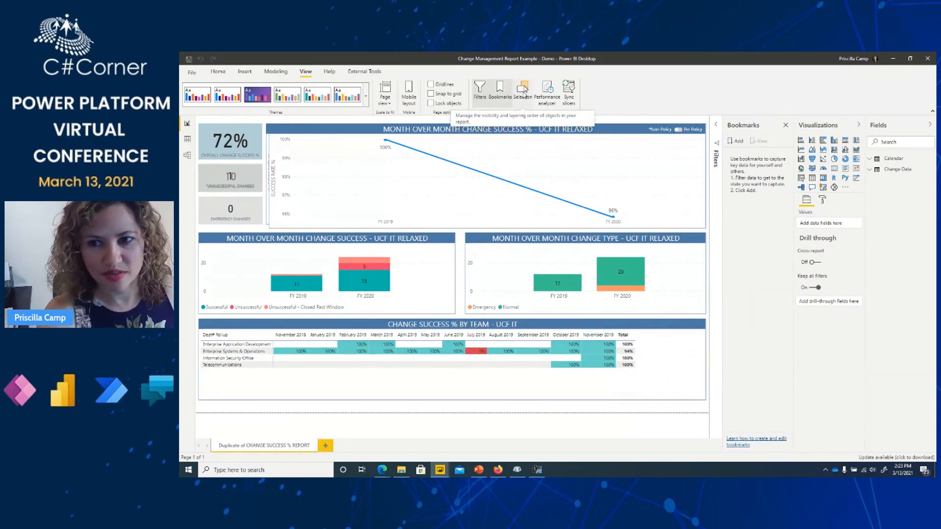
pyautogui.click(524, 91)
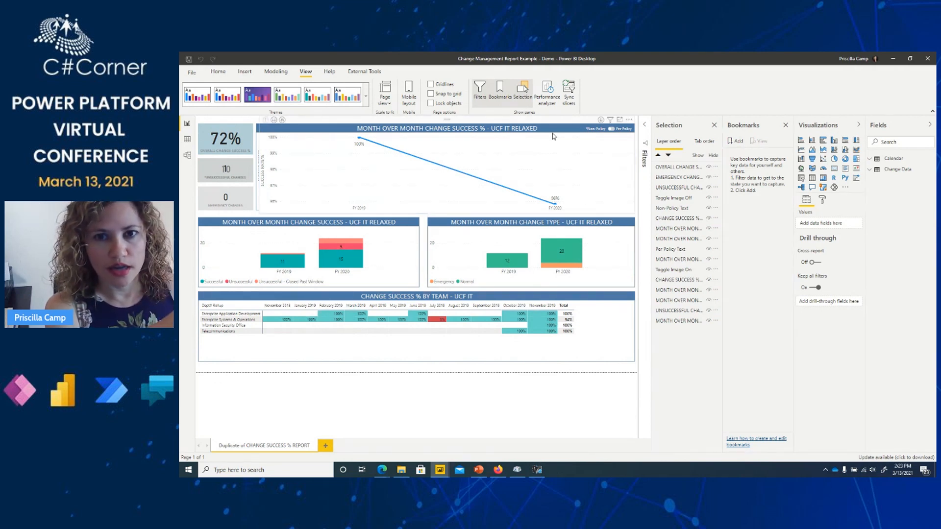
# - Add a bookmark of the current view and name it Change Mgmt Per Policy
pyautogui.click(735, 142)
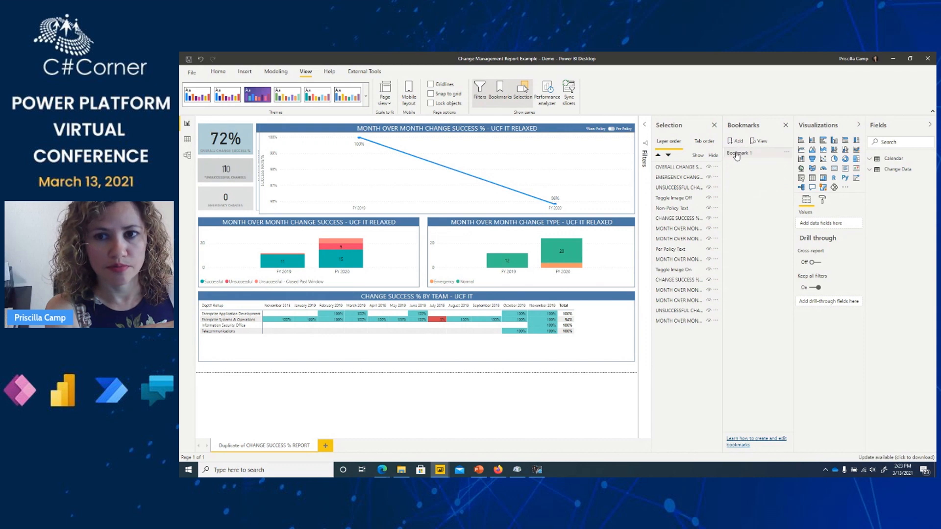
pyautogui.rightClick(737, 155)
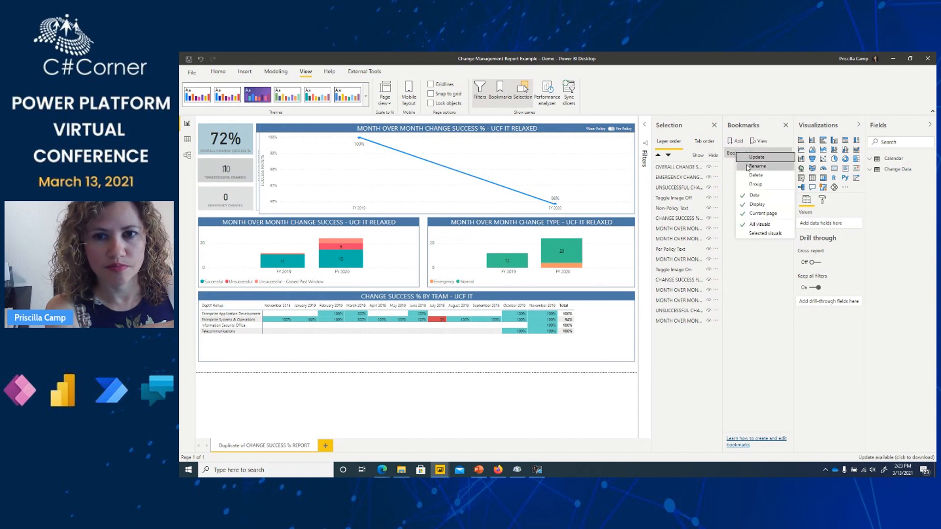
pyautogui.click(748, 168)
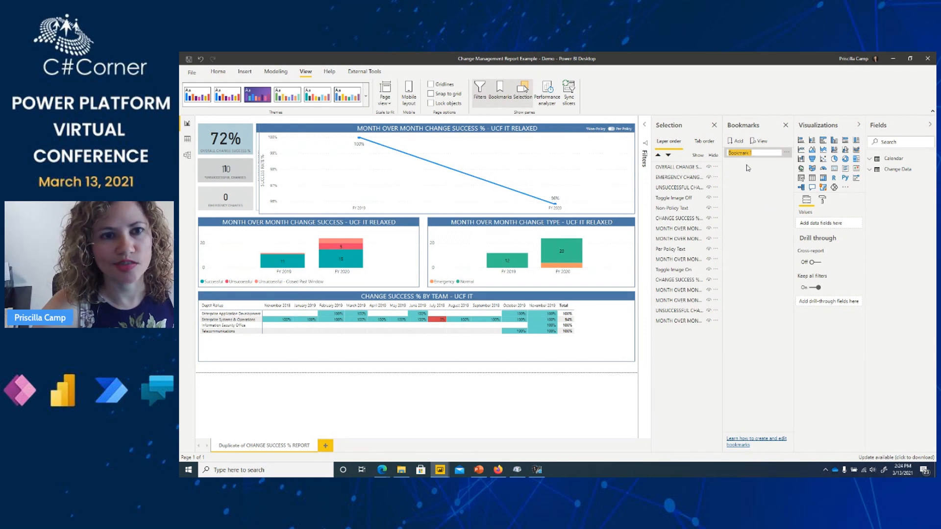
pyautogui.write('Change')
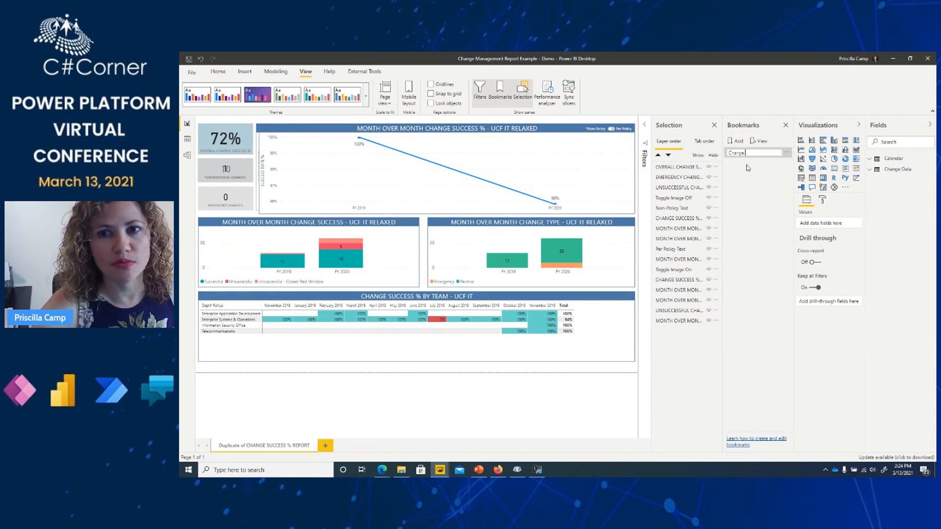
pyautogui.write(' Mgmt Per P')
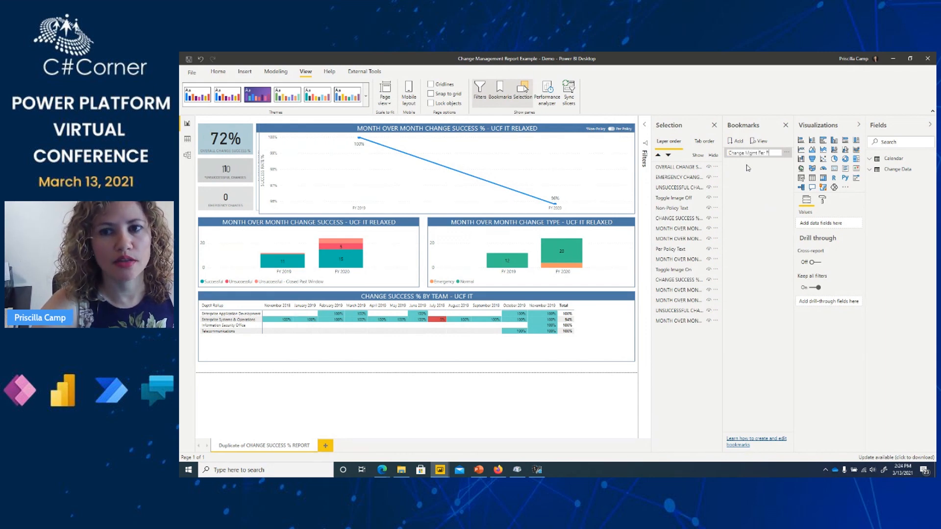
pyautogui.write('olicy')
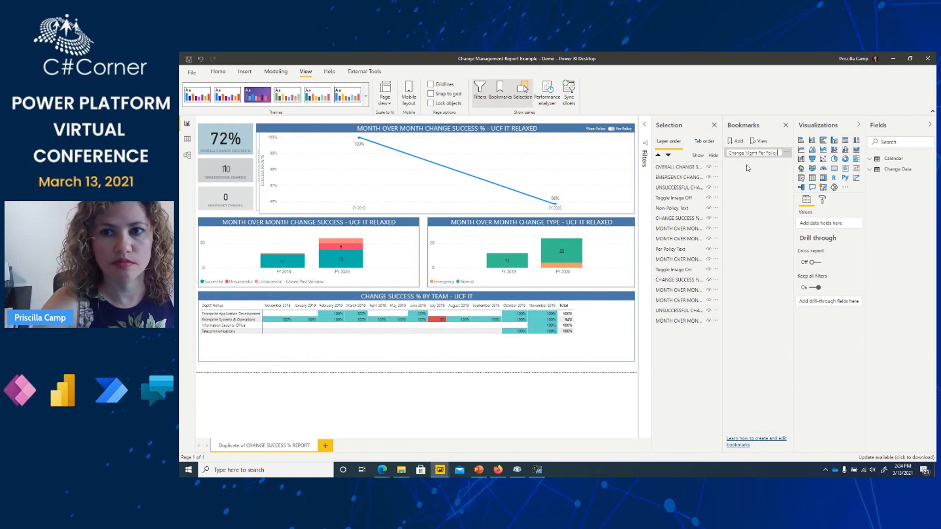
pyautogui.press('Return')
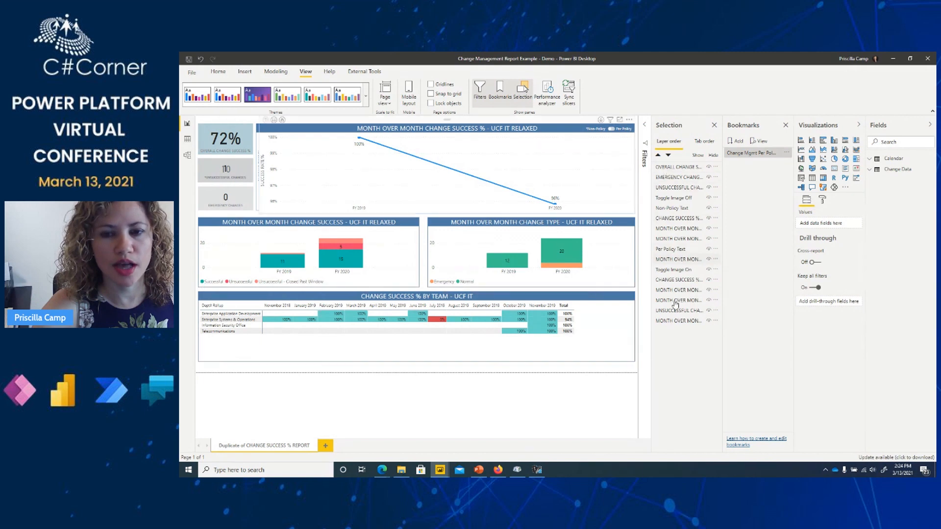
# - Hide Toggle Image Off and Non-Policy Text, identify the relaxed team matrix and change type chart, and widen the Selection pane
pyautogui.click(709, 198)
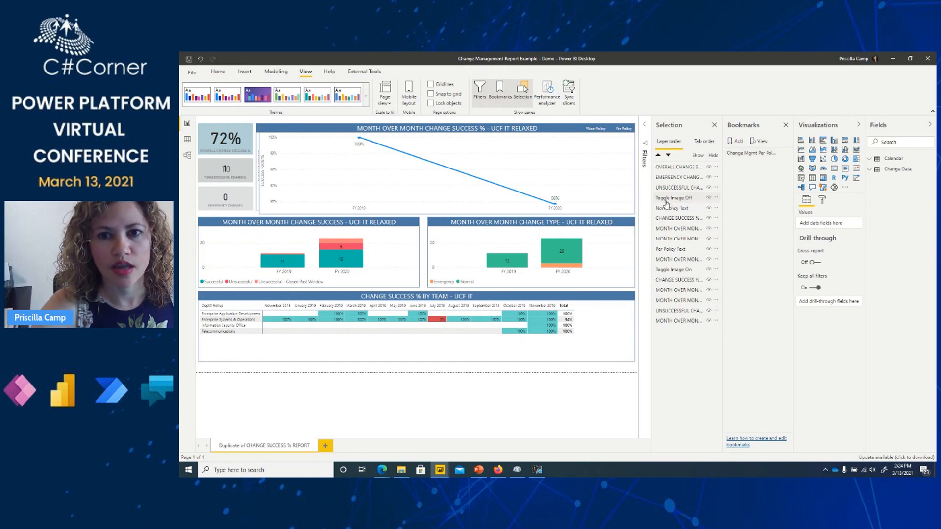
pyautogui.click(708, 209)
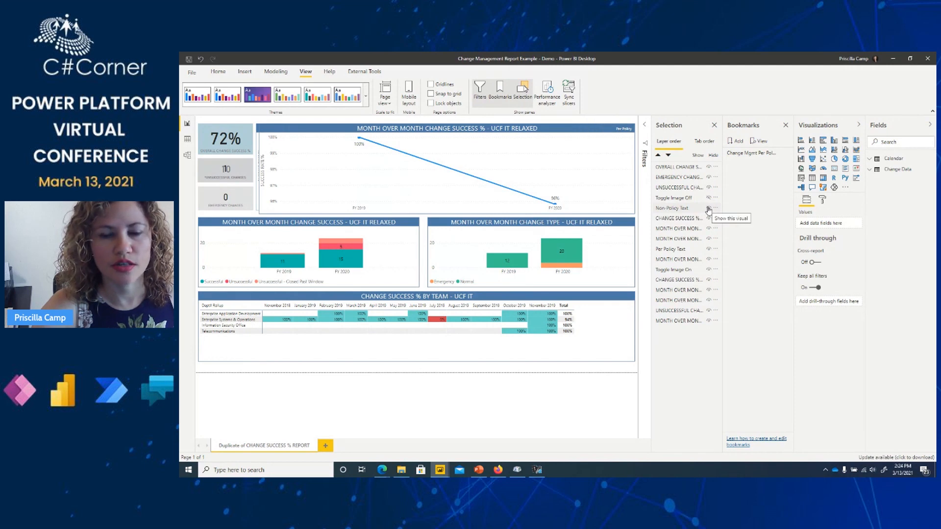
pyautogui.click(672, 219)
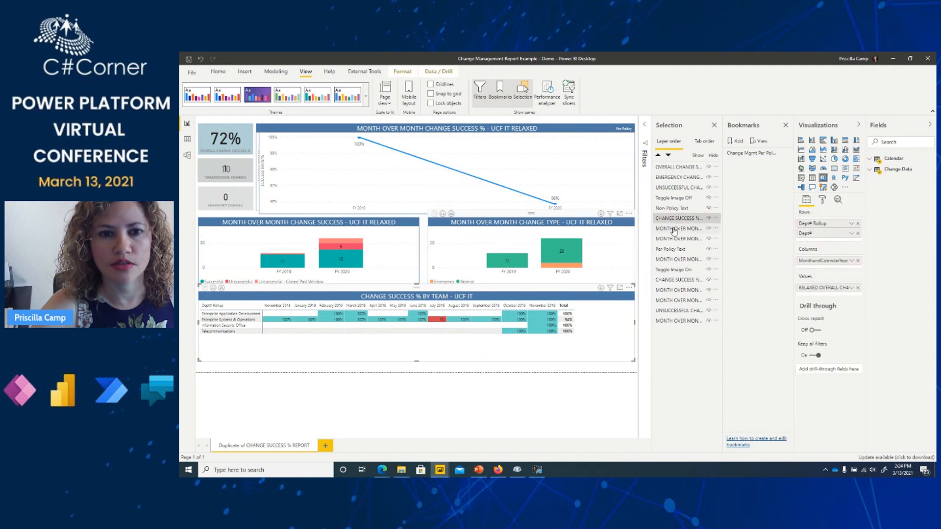
pyautogui.click(674, 229)
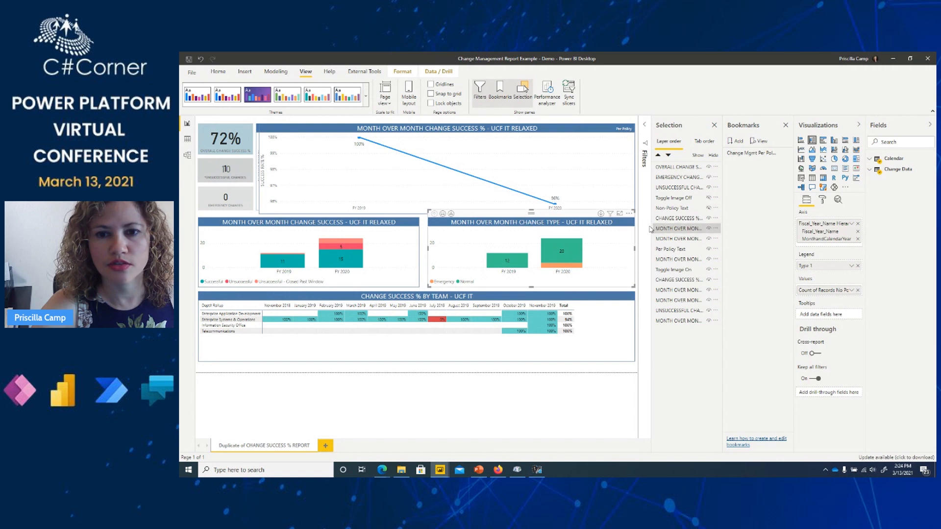
pyautogui.moveTo(652, 228); pyautogui.dragTo(622, 229)
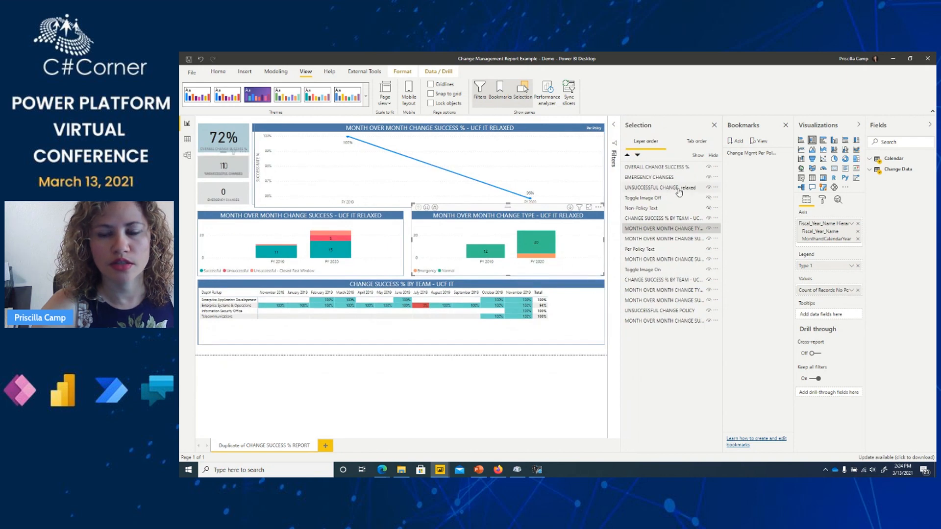
# - Hide the UNSUCCESSFUL CHANGE relaxed card and the relaxed Month Over Month Change Success and Change Success % charts
pyautogui.click(709, 188)
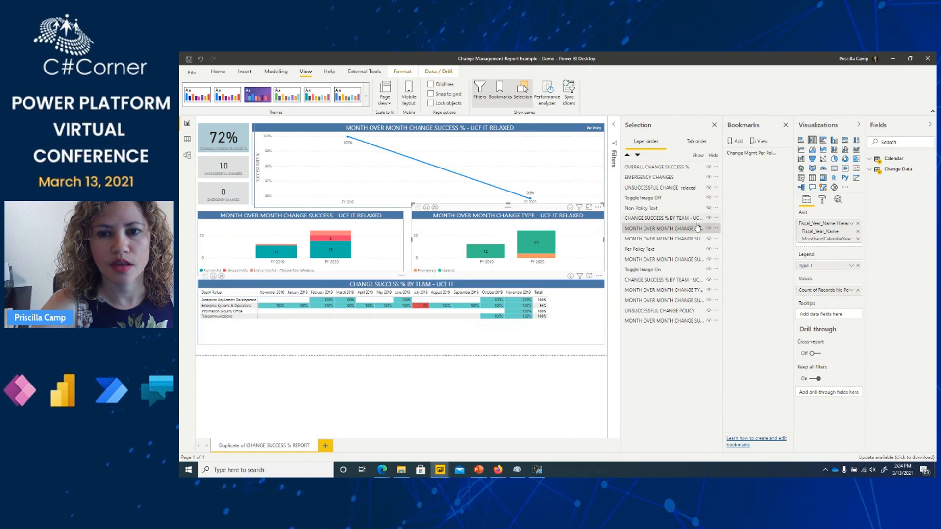
pyautogui.click(709, 239)
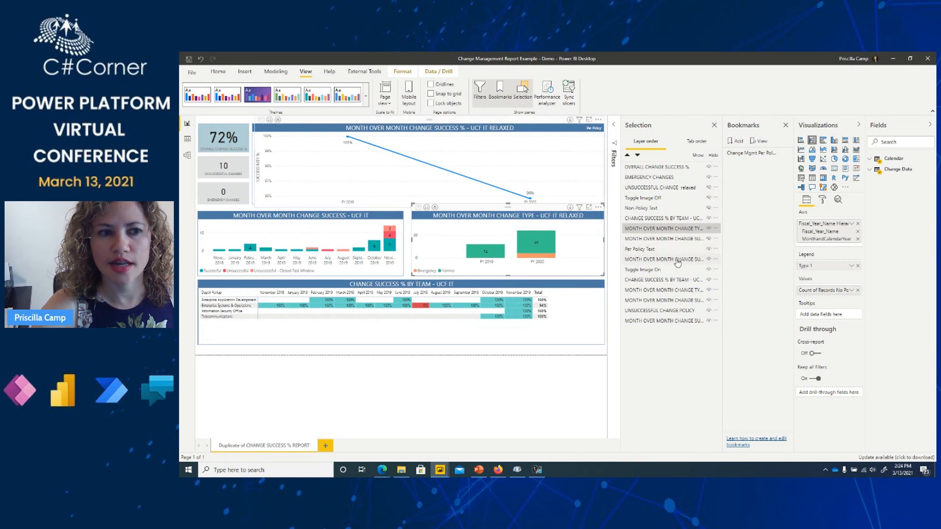
pyautogui.click(708, 260)
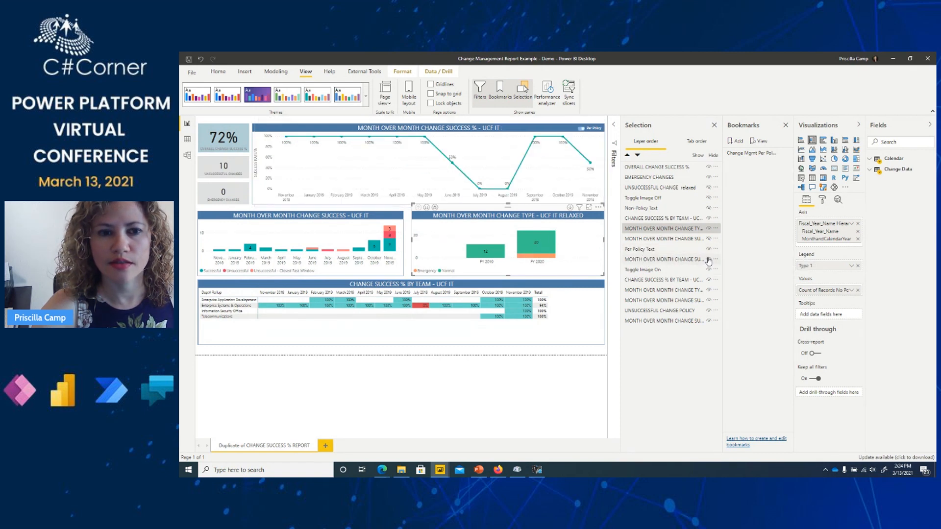
pyautogui.click(708, 260)
pyautogui.click(708, 260)
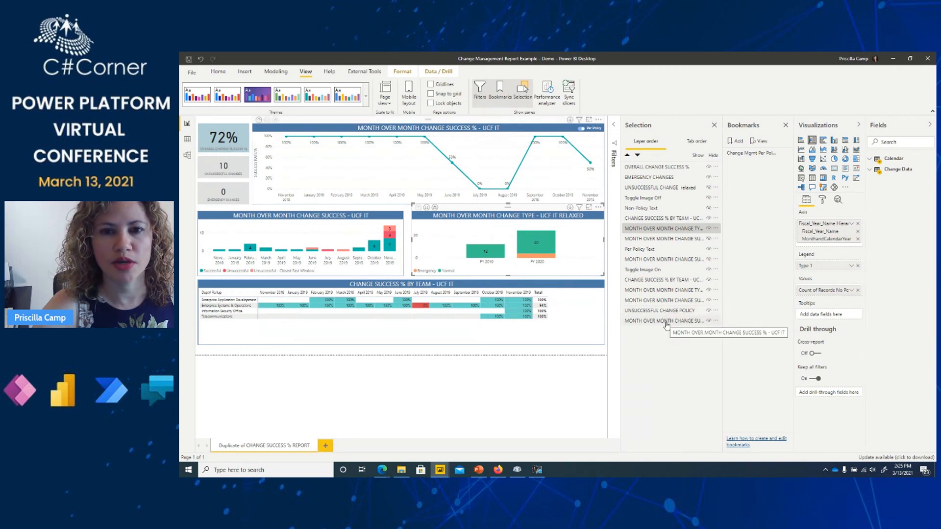
# - Update the Change Mgmt Per Policy bookmark with the current visual visibility and apply it
pyautogui.click(607, 201)
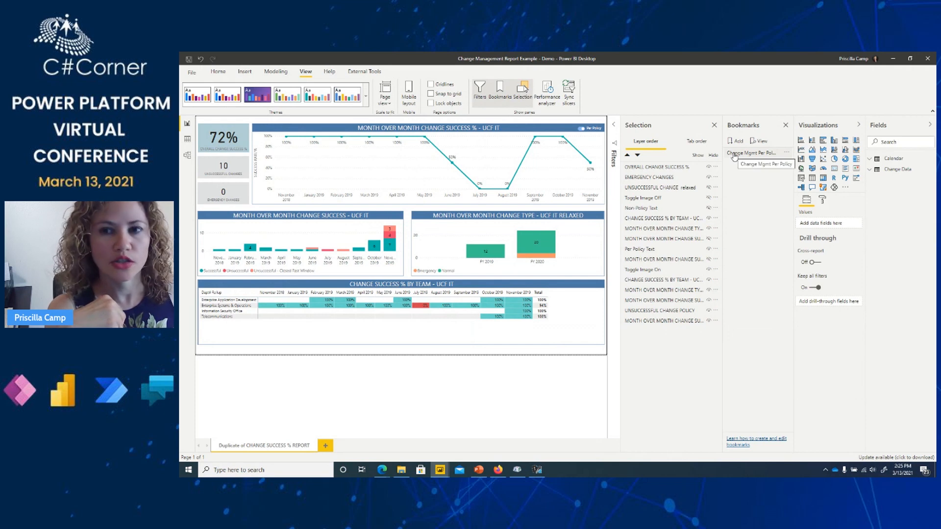
pyautogui.click(788, 155)
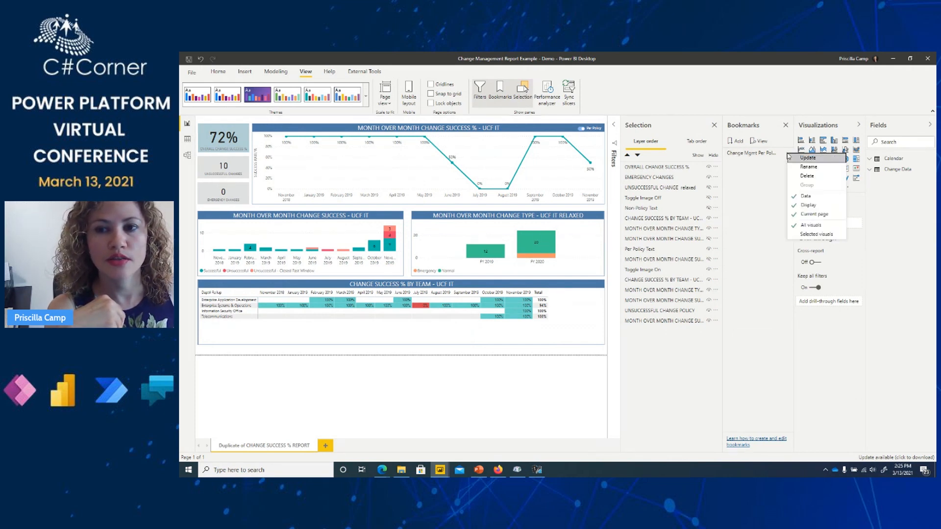
pyautogui.click(806, 159)
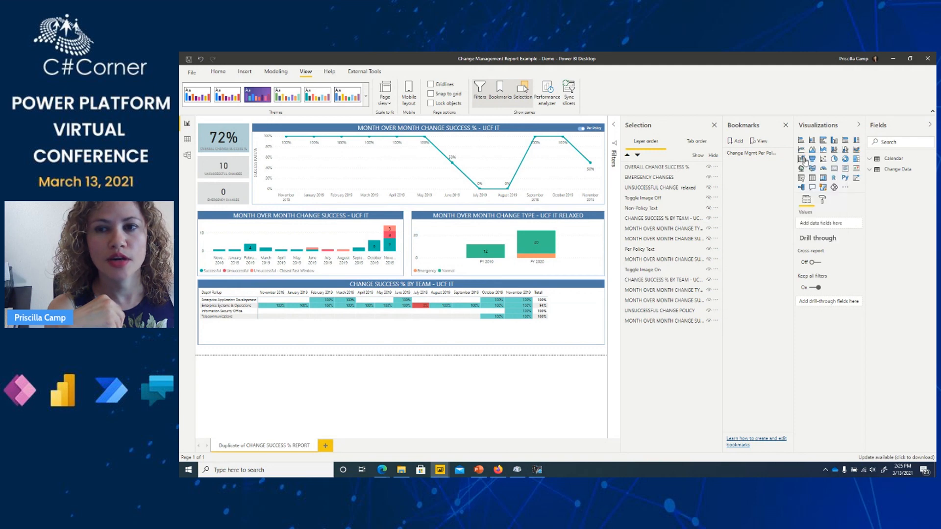
pyautogui.click(749, 153)
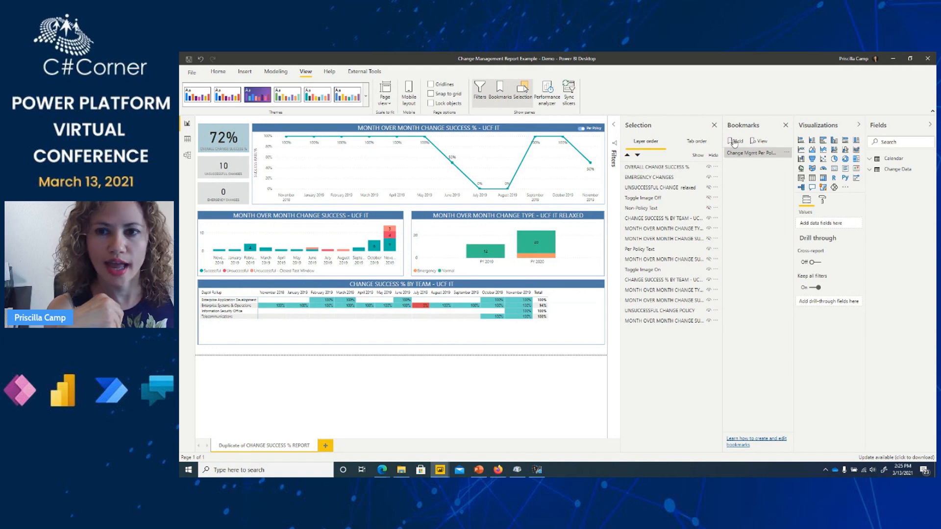
# - Add a second bookmark and name it Change Mgmt Relaxed
pyautogui.click(734, 143)
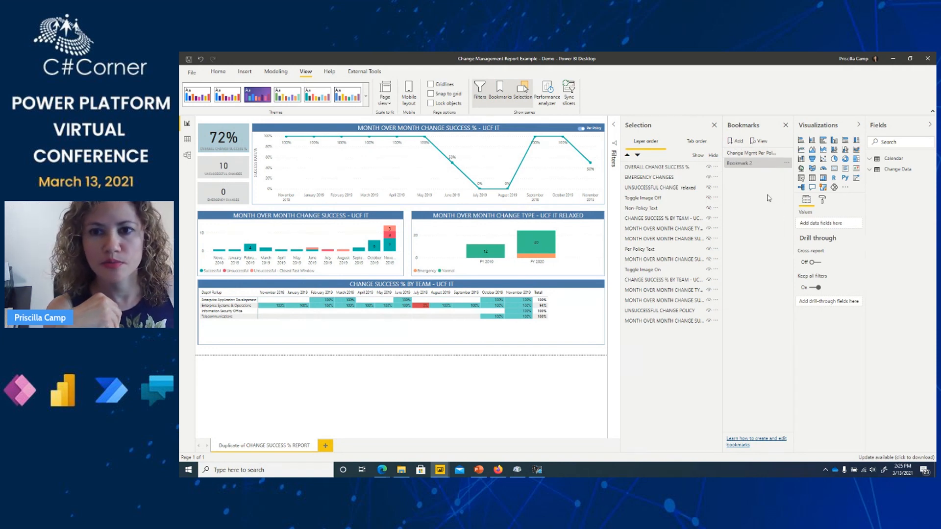
pyautogui.rightClick(737, 168)
pyautogui.click(755, 178)
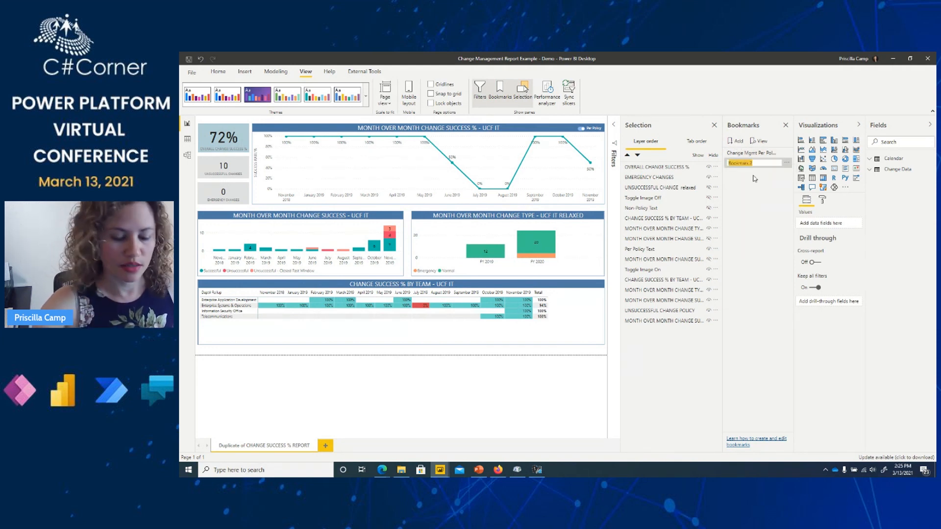
pyautogui.write('Change Mgmt Re')
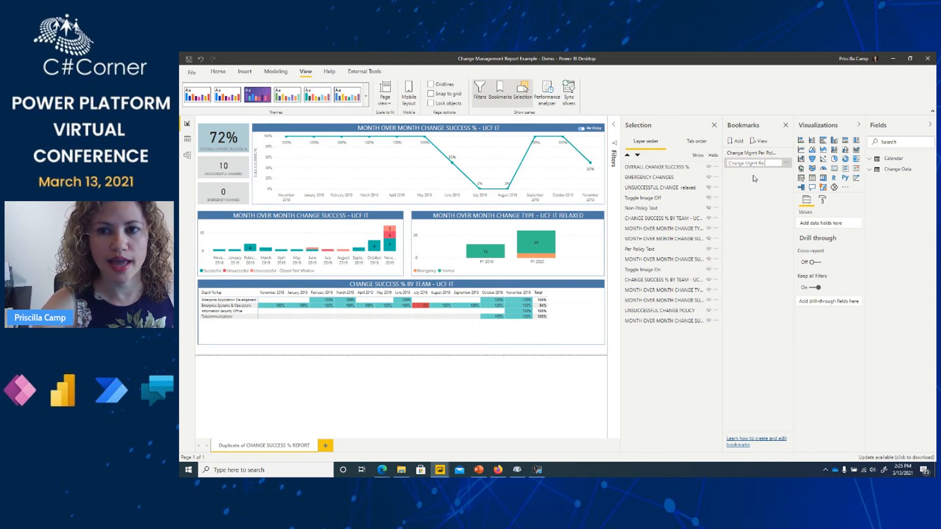
pyautogui.write('laxed')
pyautogui.press('Return')
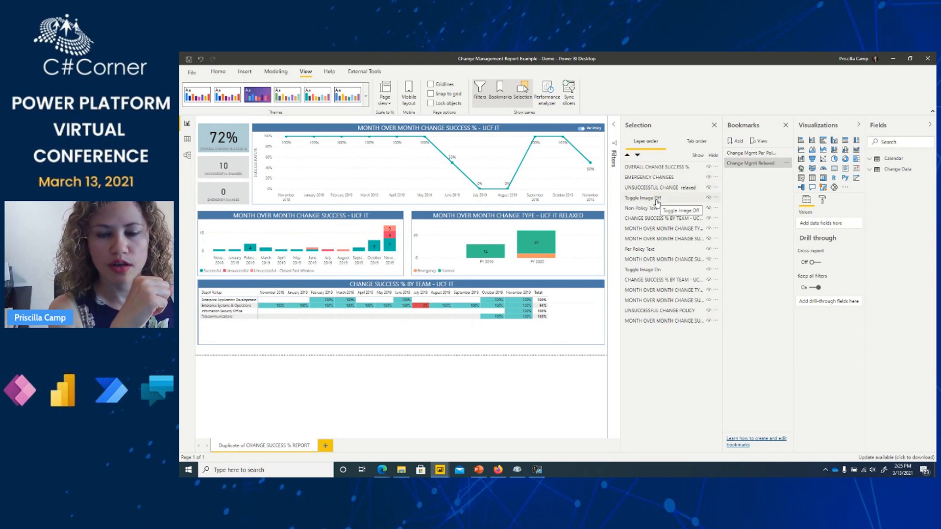
# - Show Toggle Image Off, Non-Policy Text, the relaxed team matrix and the relaxed Month Over Month Change Success chart, and hide Per Policy Text
pyautogui.click(709, 198)
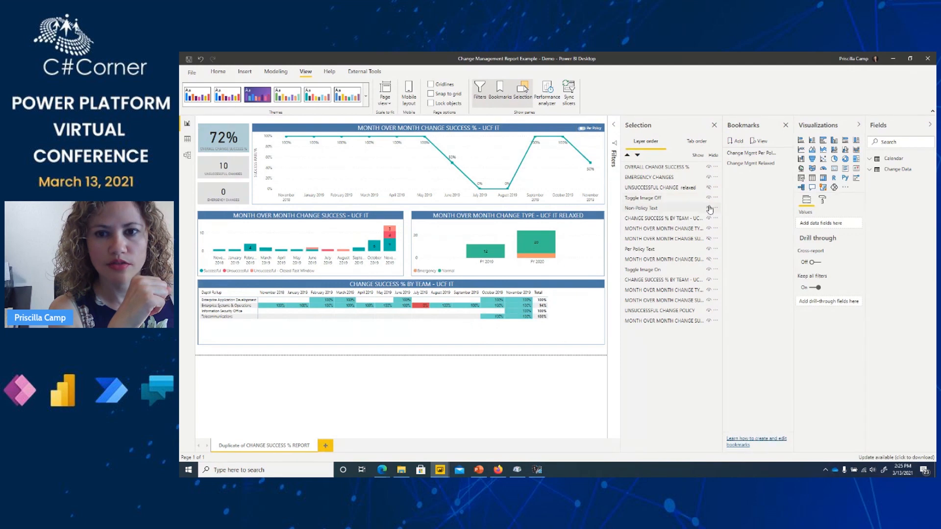
pyautogui.click(709, 209)
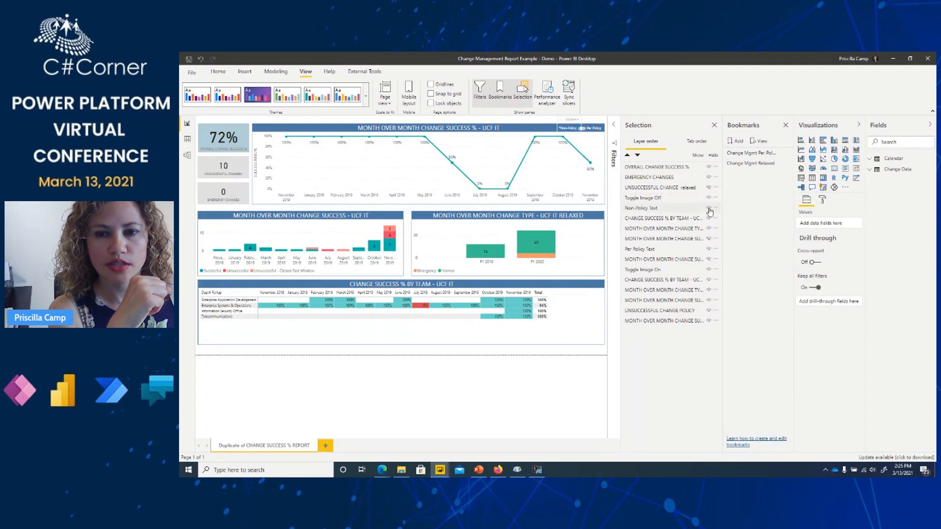
pyautogui.click(705, 219)
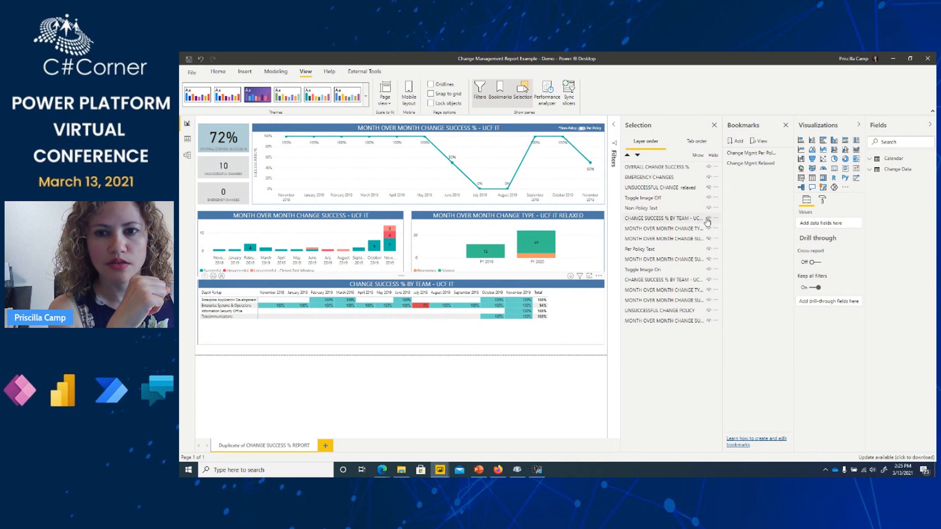
pyautogui.moveTo(620, 219); pyautogui.dragTo(608, 222)
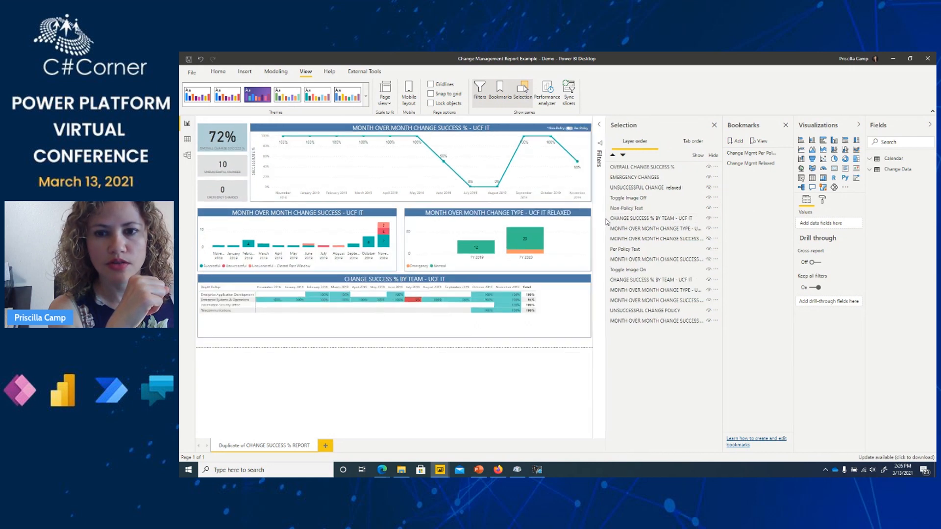
pyautogui.click(709, 240)
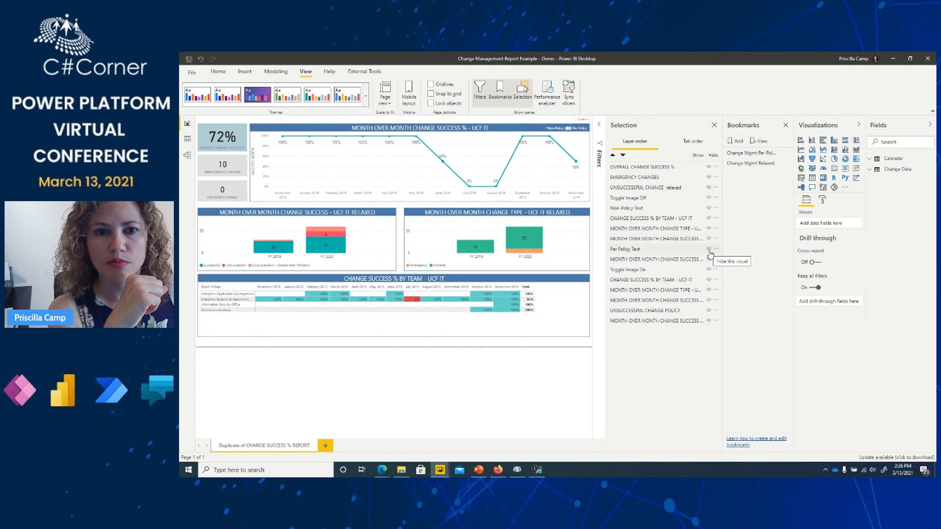
pyautogui.click(708, 249)
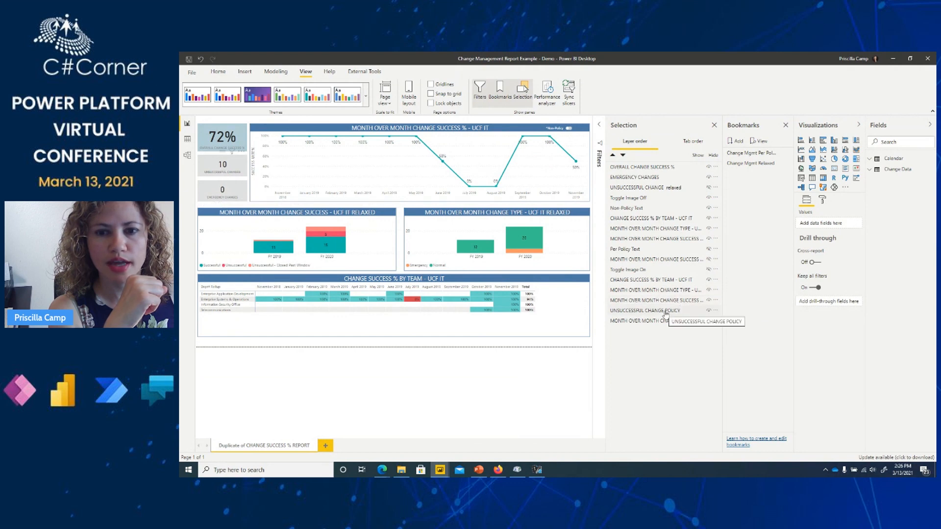
# - Hide the UNSUCCESSFUL CHANGE POLICY card, show the UNSUCCESSFUL CHANGE relaxed card, and update the Change Mgmt Relaxed bookmark
pyautogui.click(709, 311)
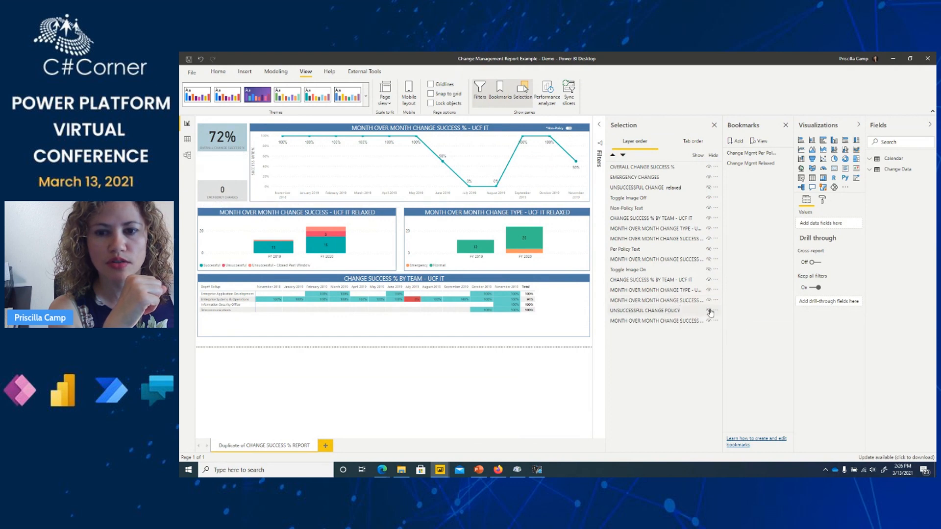
pyautogui.click(709, 311)
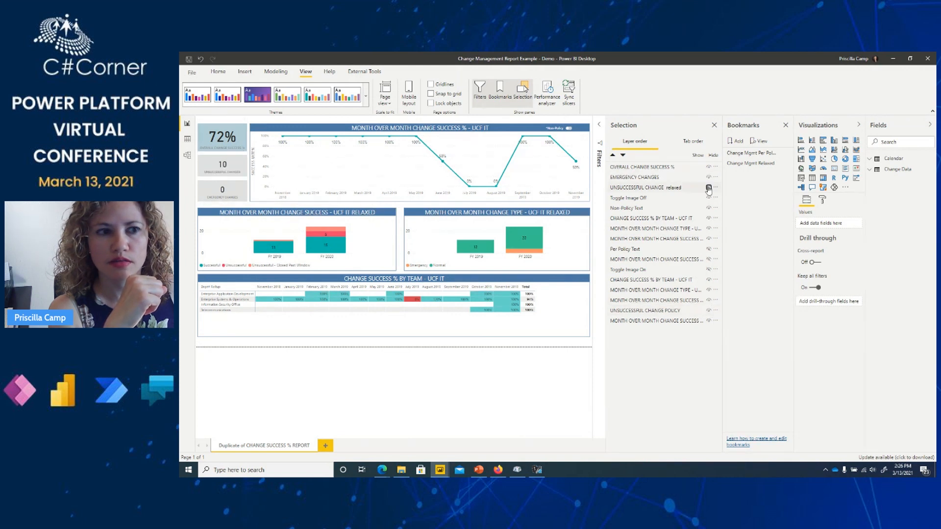
pyautogui.click(709, 190)
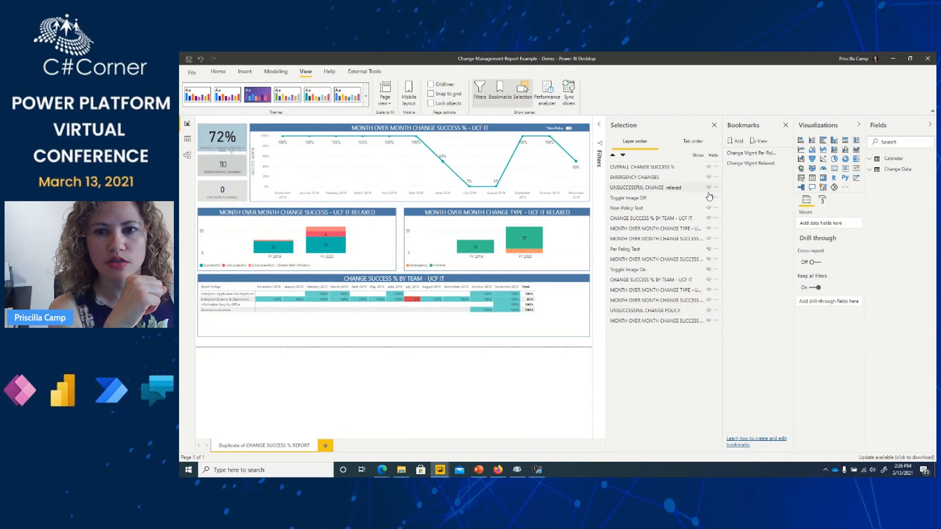
pyautogui.click(709, 311)
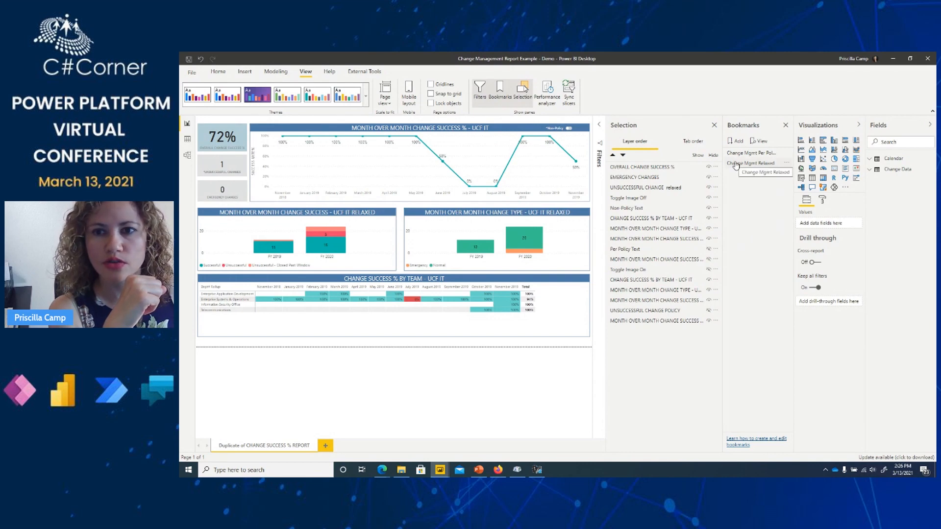
pyautogui.click(787, 164)
pyautogui.click(796, 169)
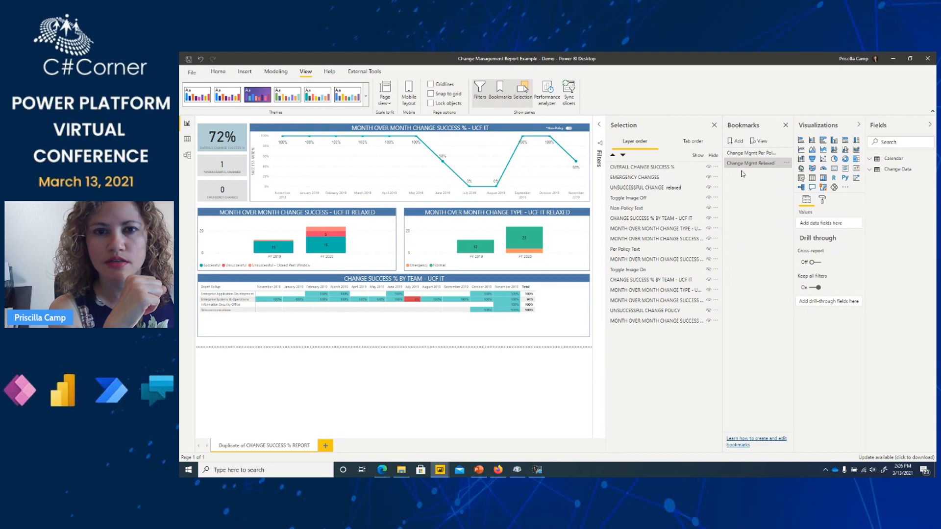
# - Switch between the Change Mgmt Per Policy and Change Mgmt Relaxed bookmarks to compare the two views, ending on Per Policy
pyautogui.click(744, 153)
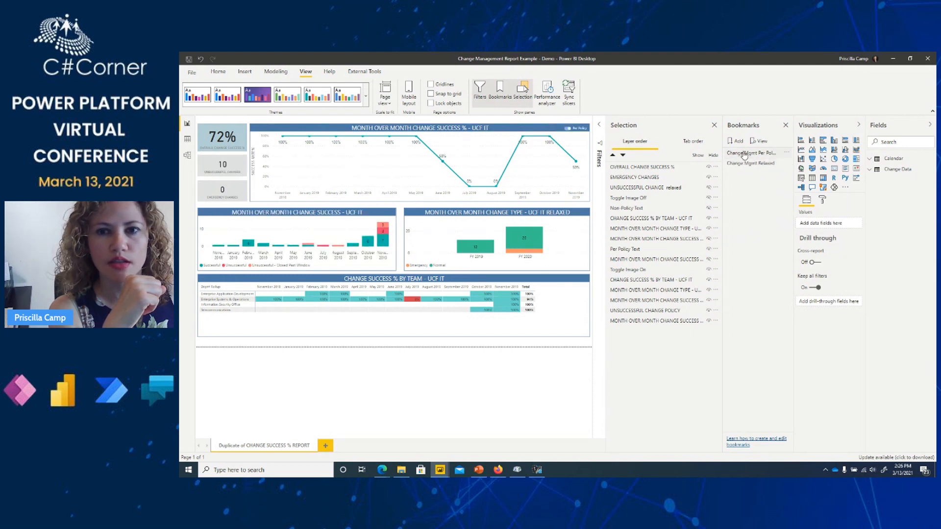
pyautogui.click(744, 164)
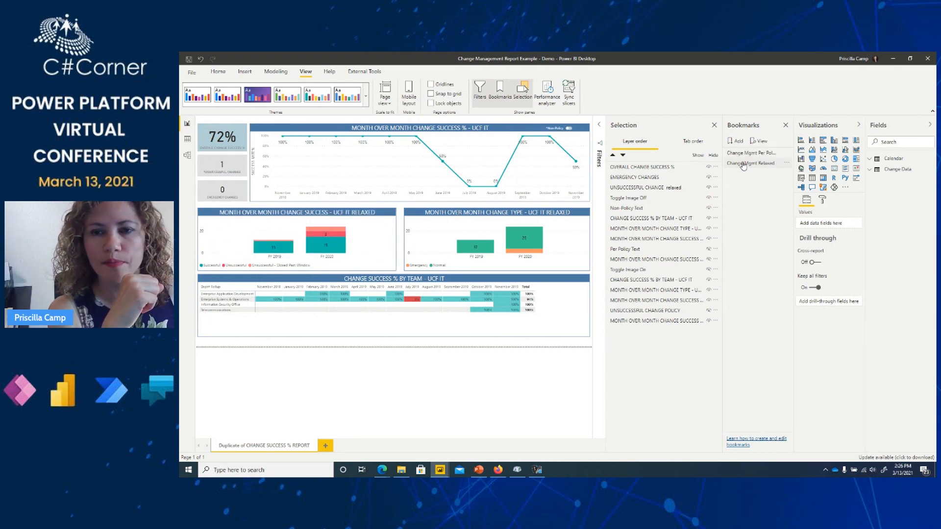
pyautogui.click(742, 154)
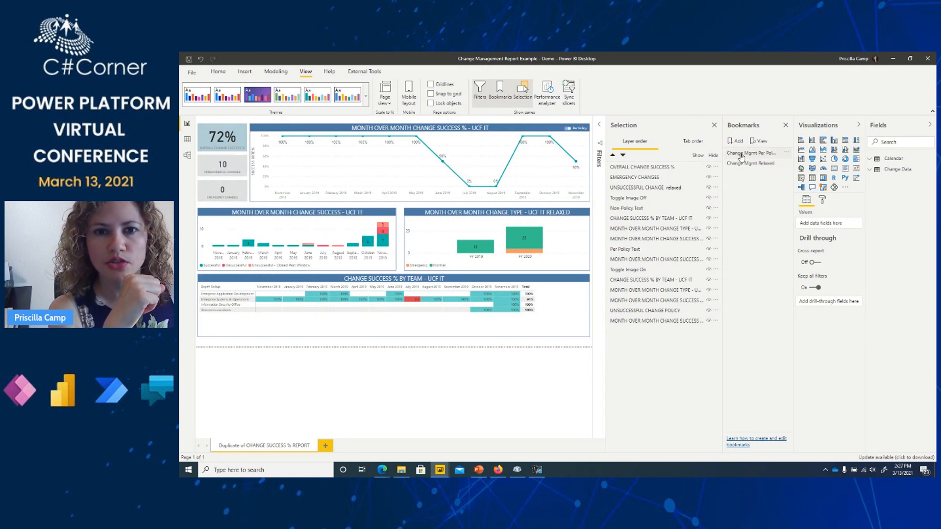
# - Give Toggle Image On a Bookmark action targeting Change Mgmt Relaxed, and update the Change Mgmt Per Policy bookmark
pyautogui.click(527, 125)
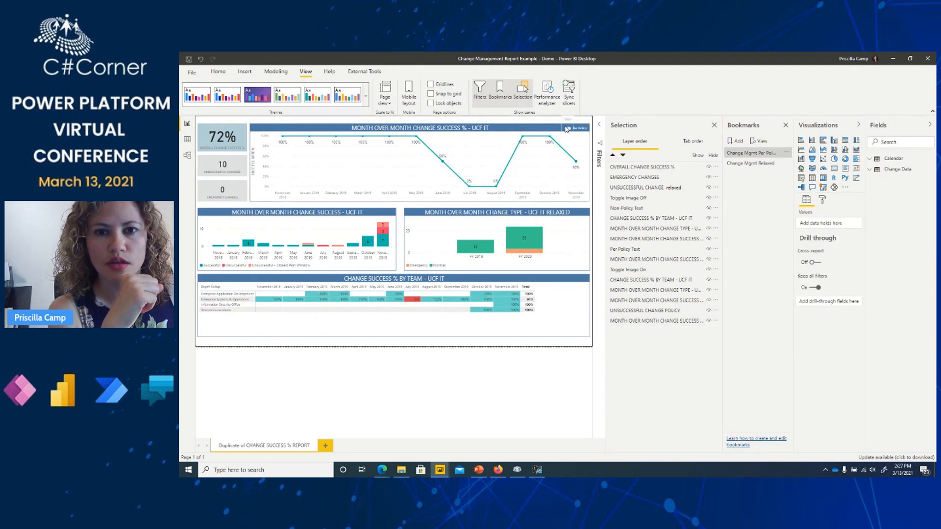
pyautogui.click(567, 128)
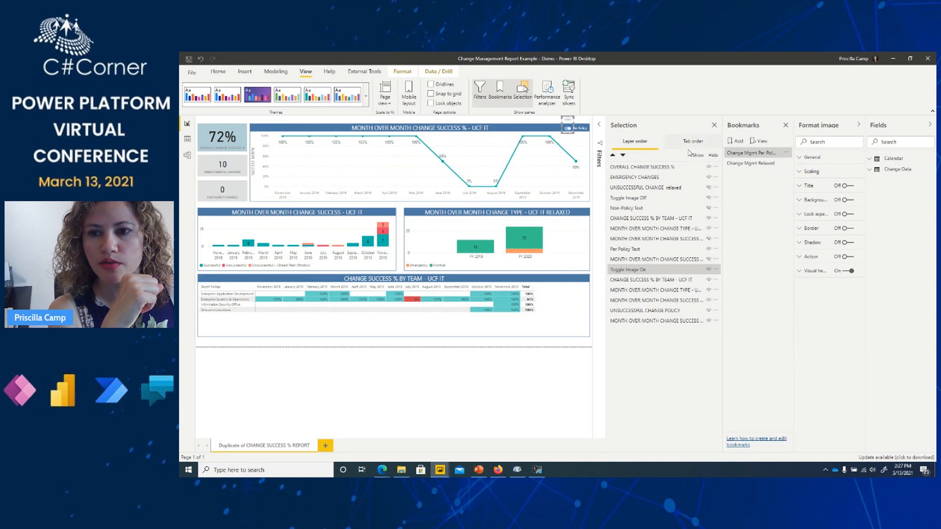
pyautogui.click(800, 257)
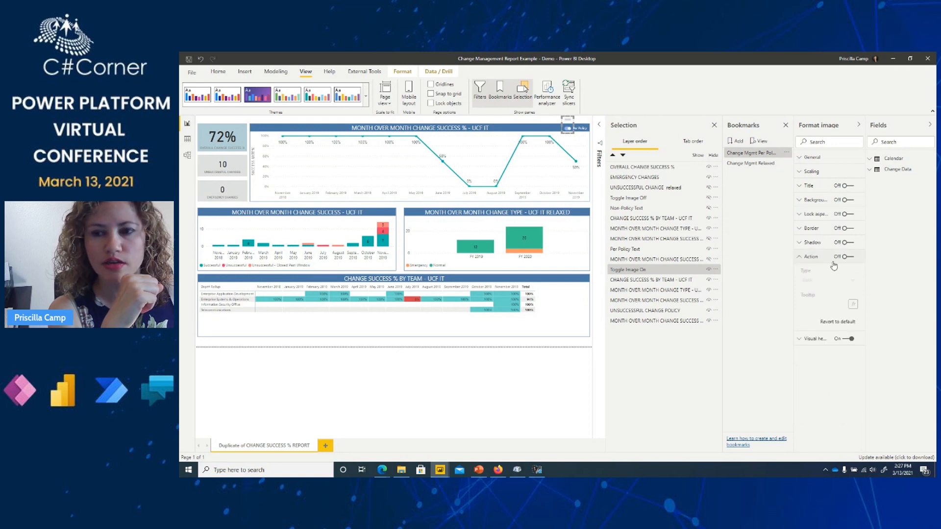
pyautogui.click(847, 257)
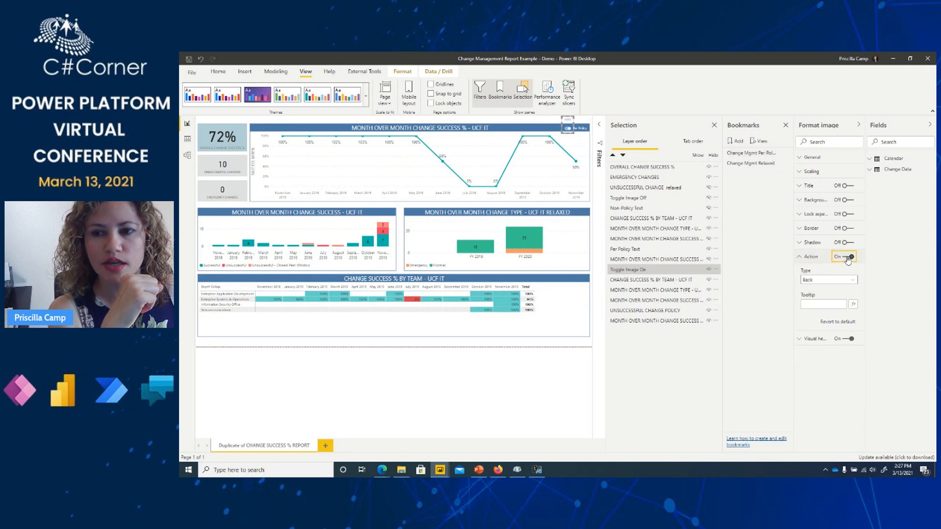
pyautogui.click(814, 280)
pyautogui.click(816, 296)
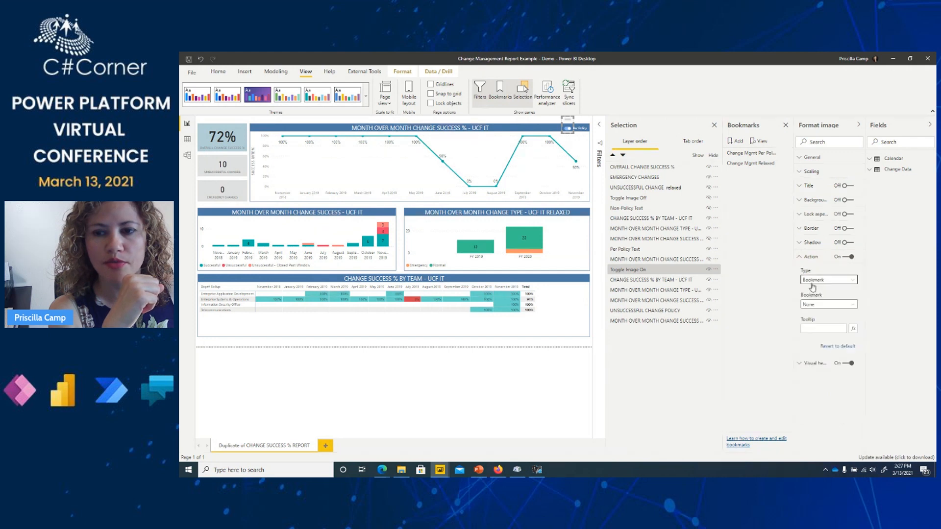
pyautogui.click(816, 304)
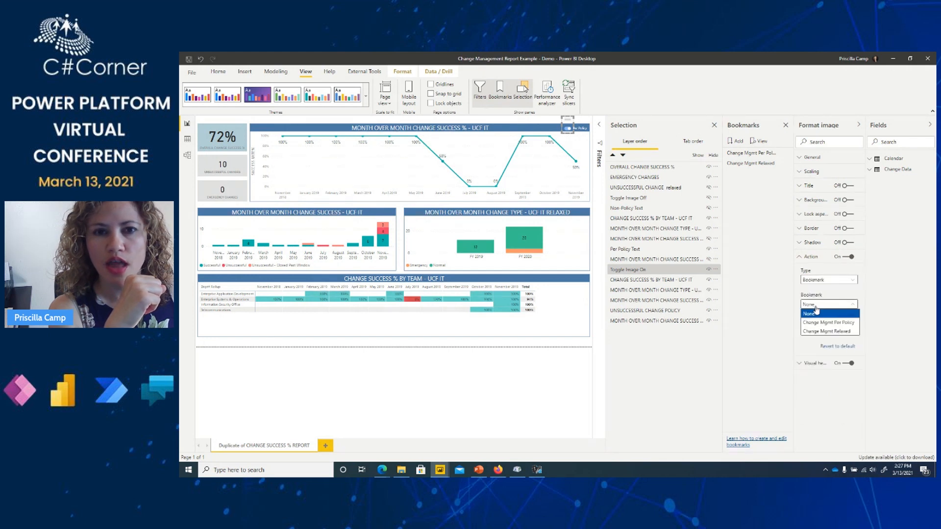
pyautogui.click(825, 332)
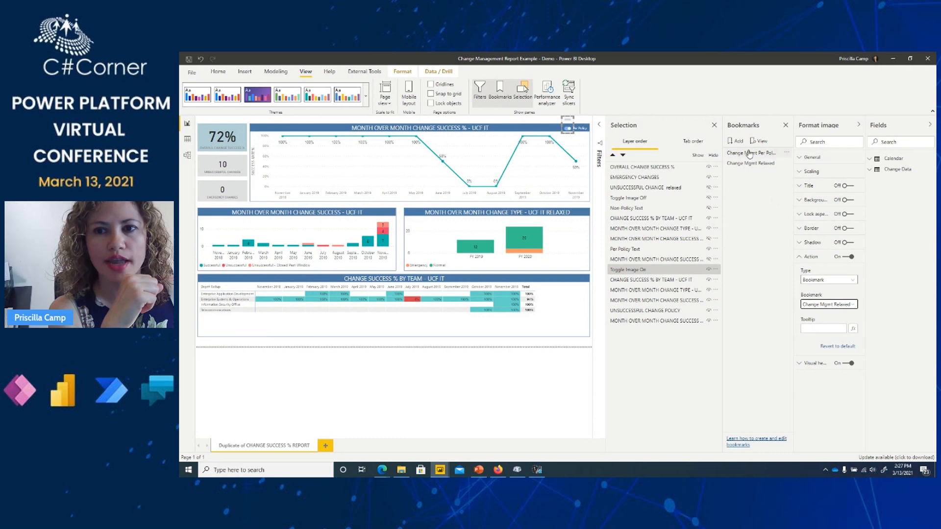
pyautogui.click(787, 154)
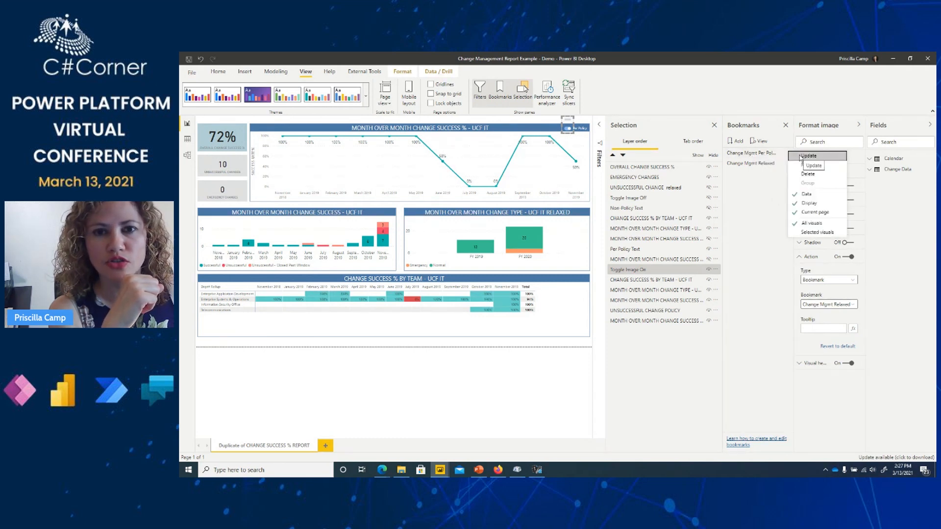
pyautogui.click(809, 155)
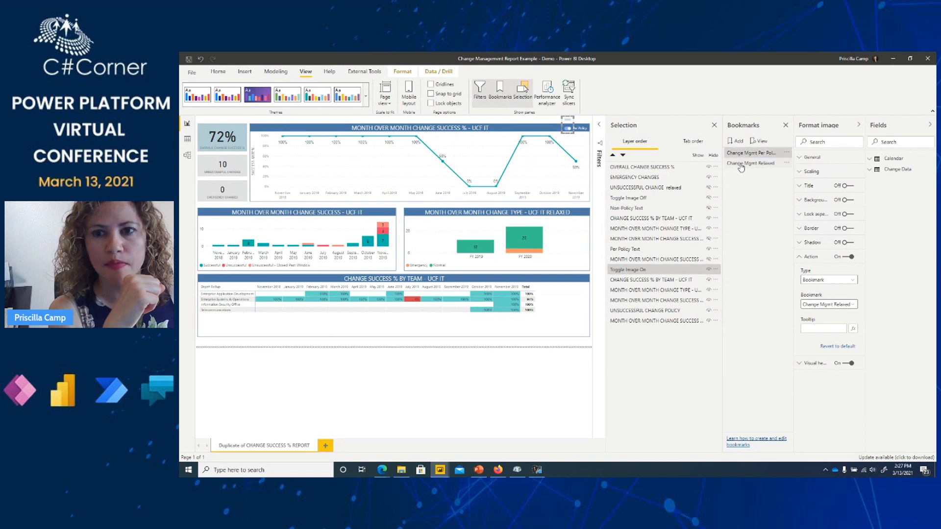
# - Apply the Change Mgmt Relaxed bookmark and set the Bookmark action of Toggle Image Off to Change Mgmt Per Policy
pyautogui.click(741, 163)
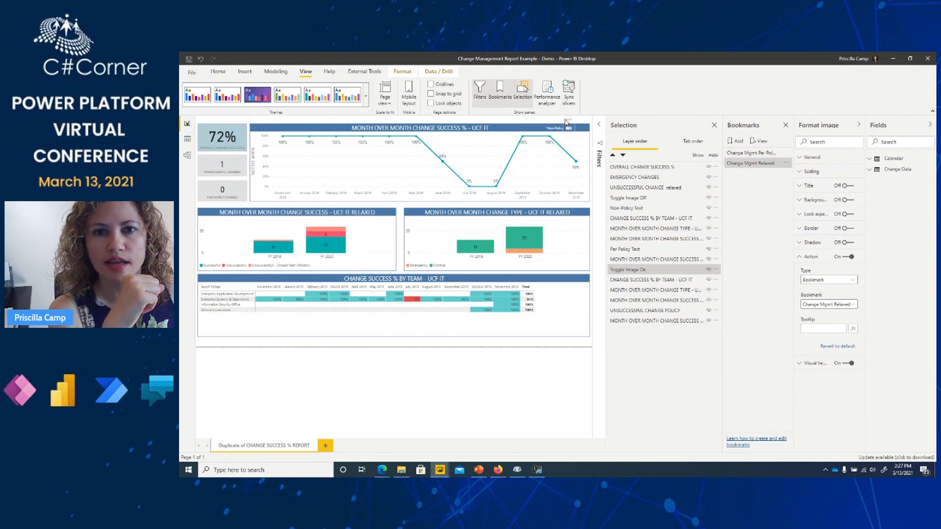
pyautogui.click(567, 122)
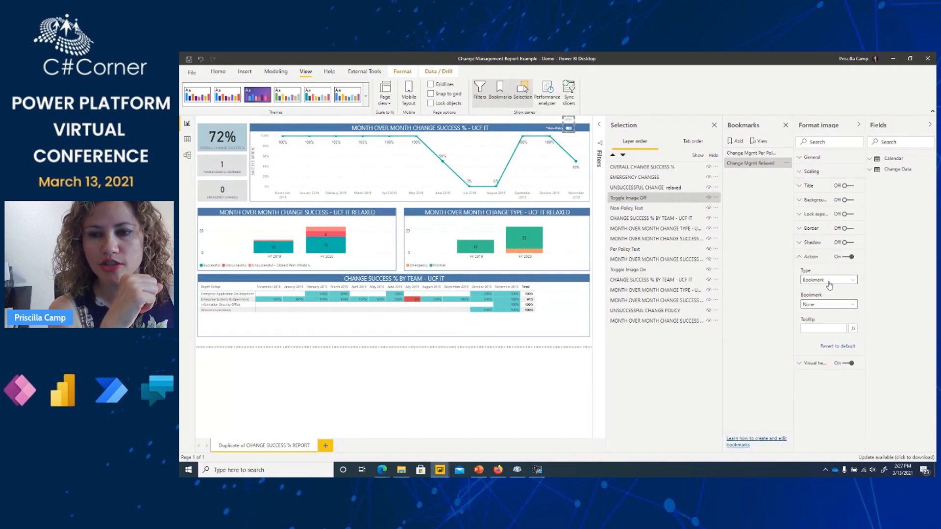
pyautogui.click(818, 308)
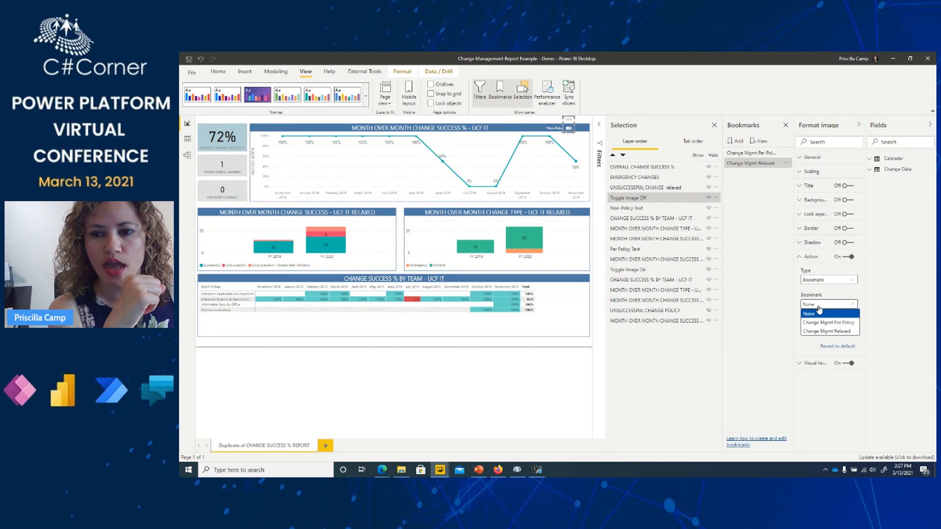
pyautogui.click(822, 323)
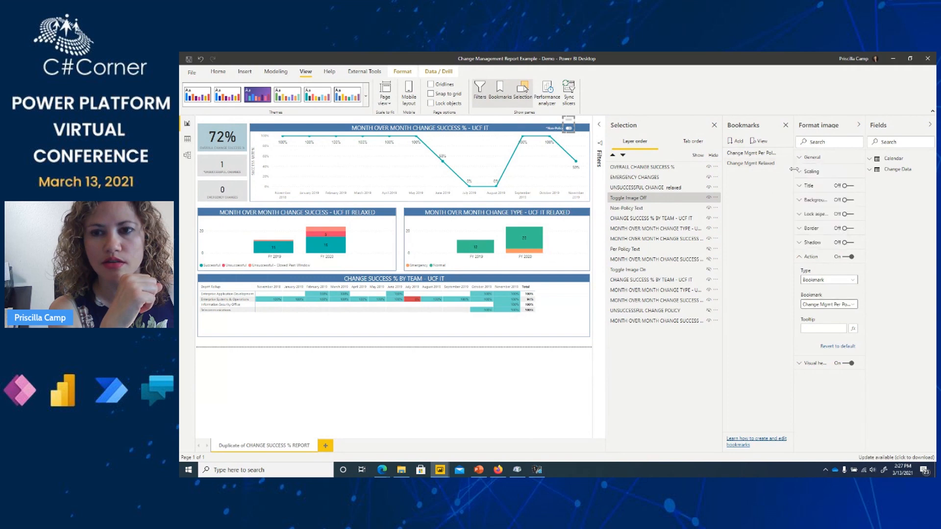
# - Apply the Change Mgmt Per Policy bookmark and test the toggle image by switching repeatedly between the Per Policy and Non-Policy views
pyautogui.click(743, 154)
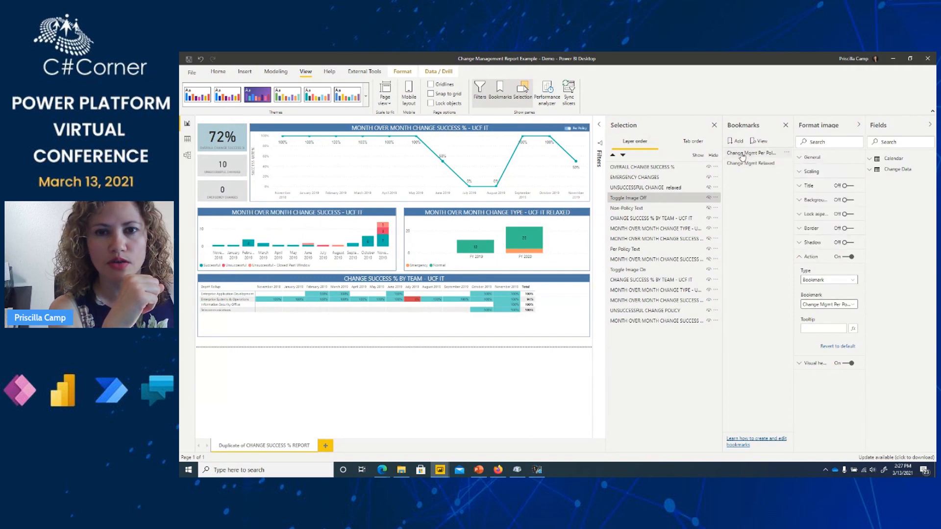
pyautogui.click(590, 130)
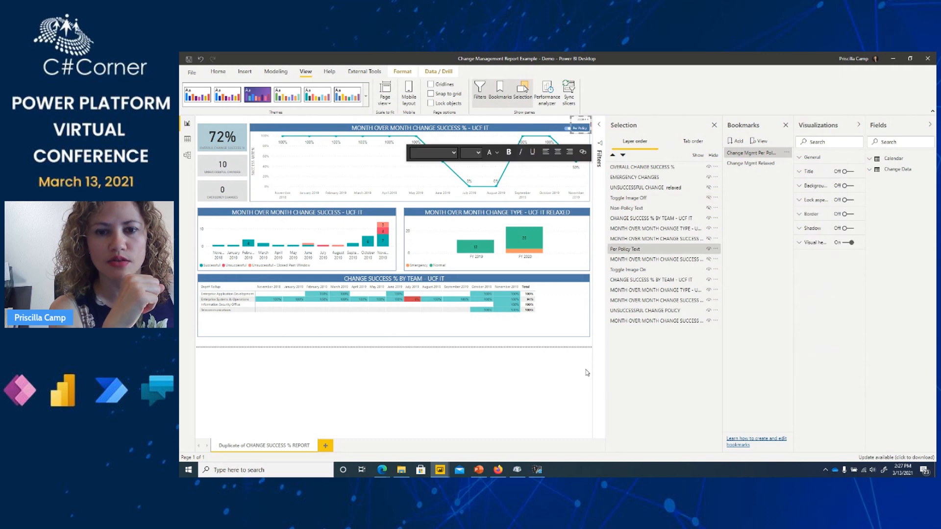
pyautogui.click(553, 346)
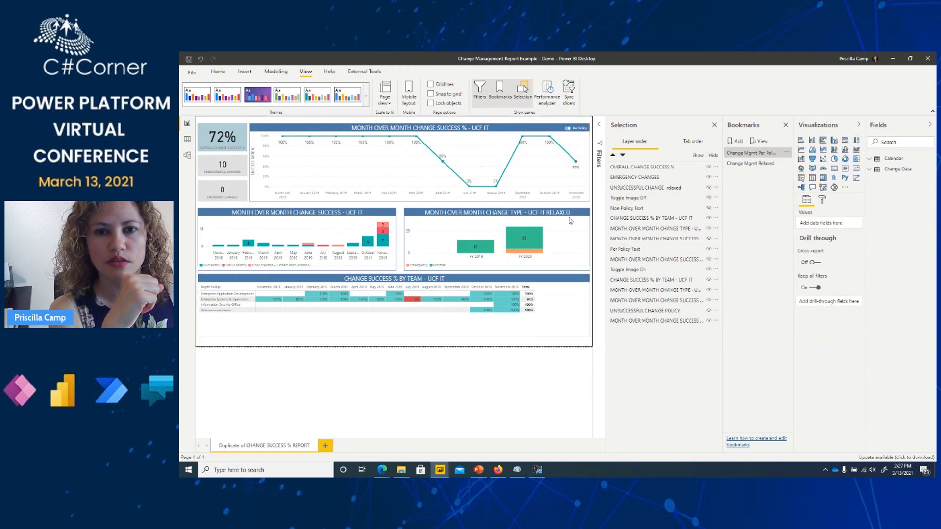
pyautogui.keyDown('ctrl'); pyautogui.click(568, 128); pyautogui.keyUp('ctrl')
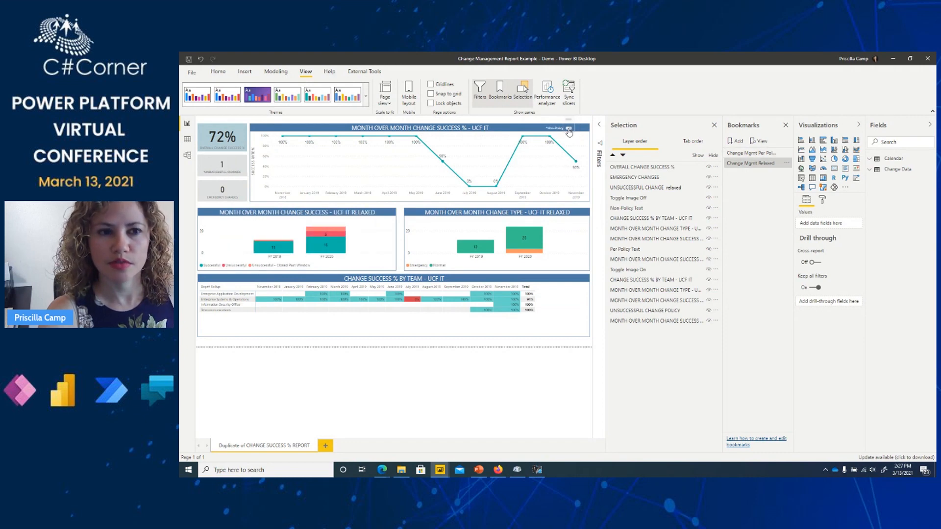
pyautogui.keyDown('ctrl'); pyautogui.click(568, 130); pyautogui.keyUp('ctrl')
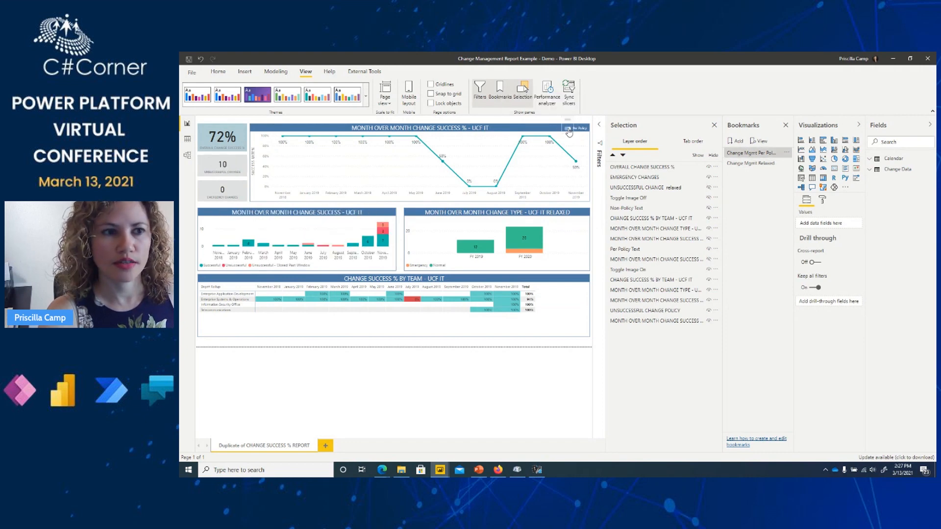
pyautogui.keyDown('ctrl'); pyautogui.click(569, 130); pyautogui.keyUp('ctrl')
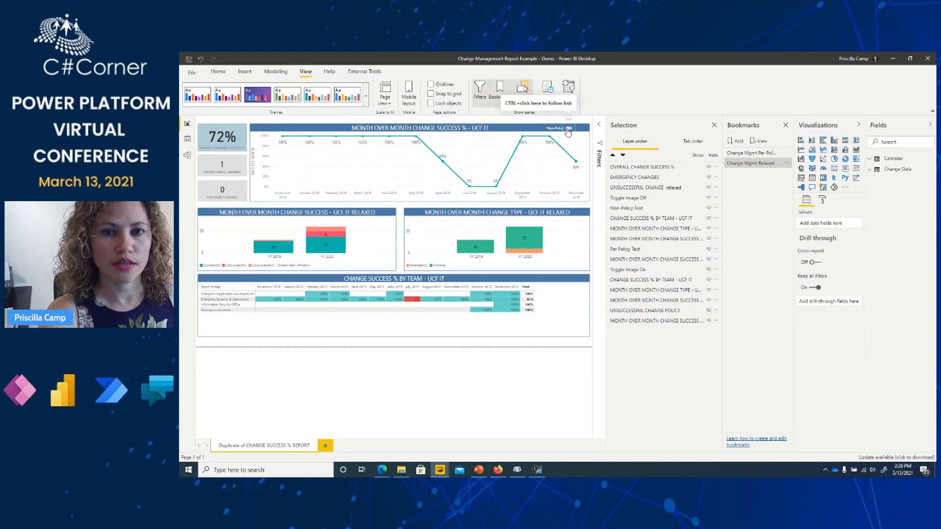
pyautogui.keyDown('ctrl'); pyautogui.click(568, 130); pyautogui.keyUp('ctrl')
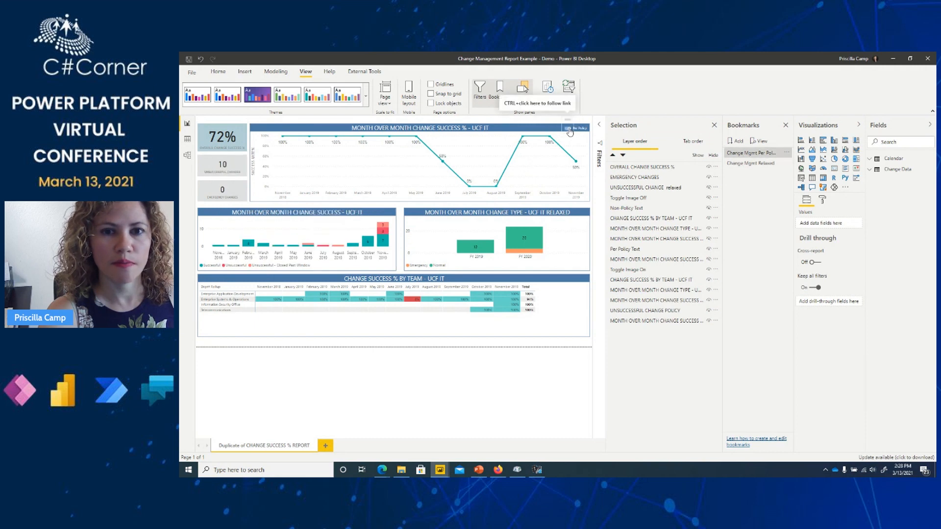
pyautogui.keyDown('ctrl'); pyautogui.click(569, 130); pyautogui.keyUp('ctrl')
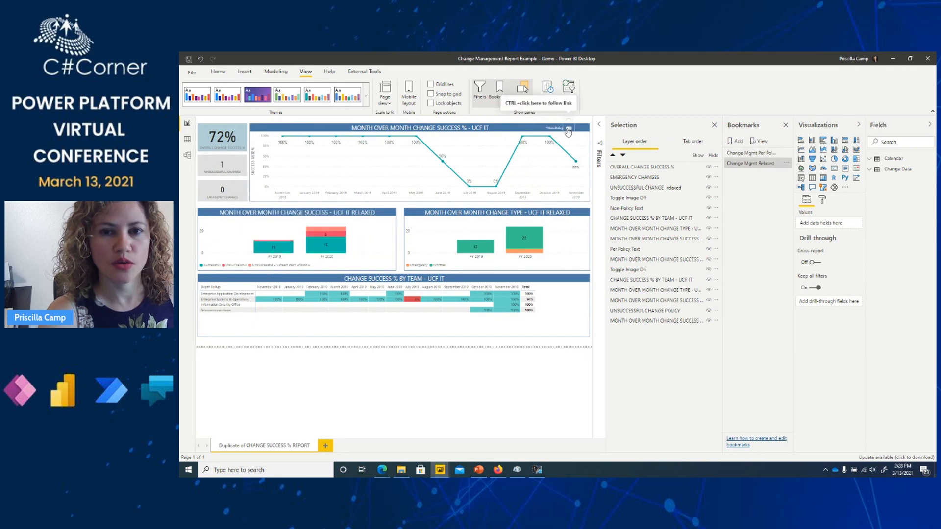
pyautogui.keyDown('ctrl'); pyautogui.click(568, 130); pyautogui.keyUp('ctrl')
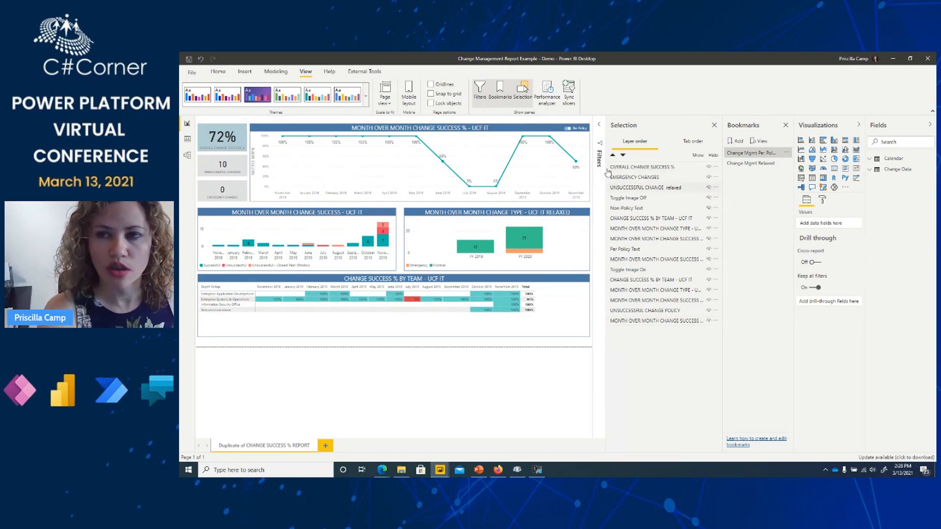
# - Close the report and go to the Microsoft Links slide of the Power BI Pointers.pptx presentation in PowerPoint
pyautogui.click(926, 60)
pyautogui.click(591, 274)
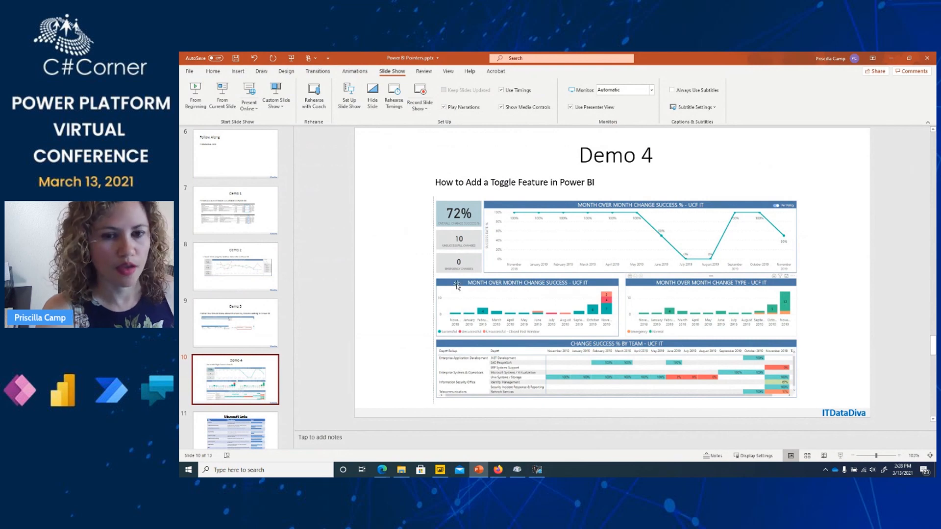
pyautogui.scroll(-3, 231, 362)
pyautogui.click(231, 362)
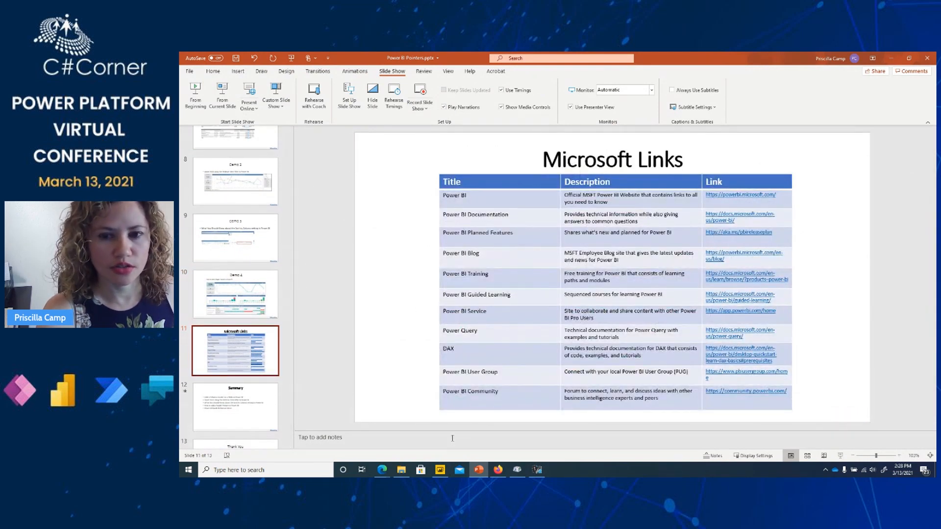